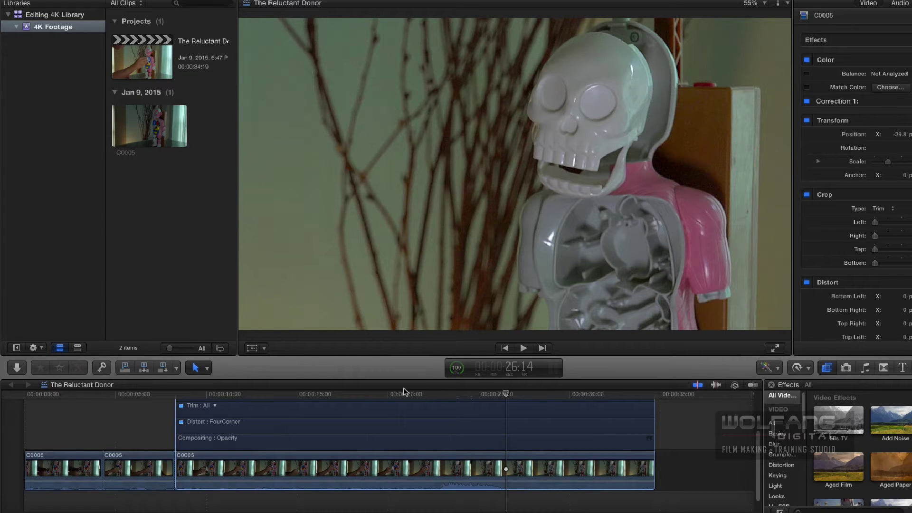
Open Import Media and select only C0027.MP4 from the SilverWolf drive for import
right_click(148, 178)
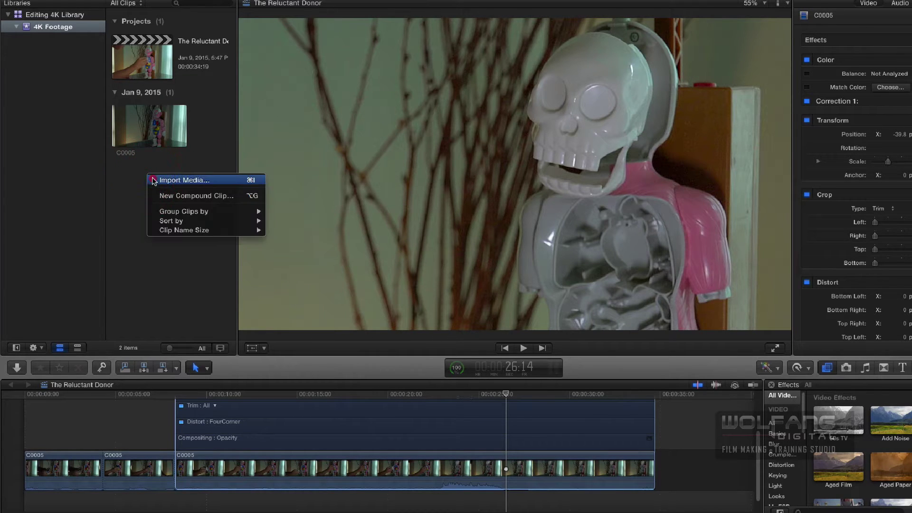
left_click(151, 177)
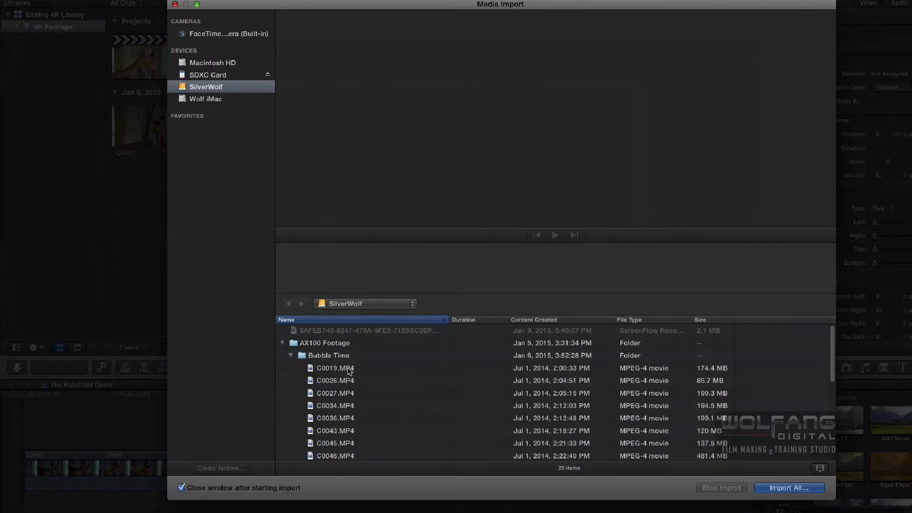
scroll(351, 396, "down", 1)
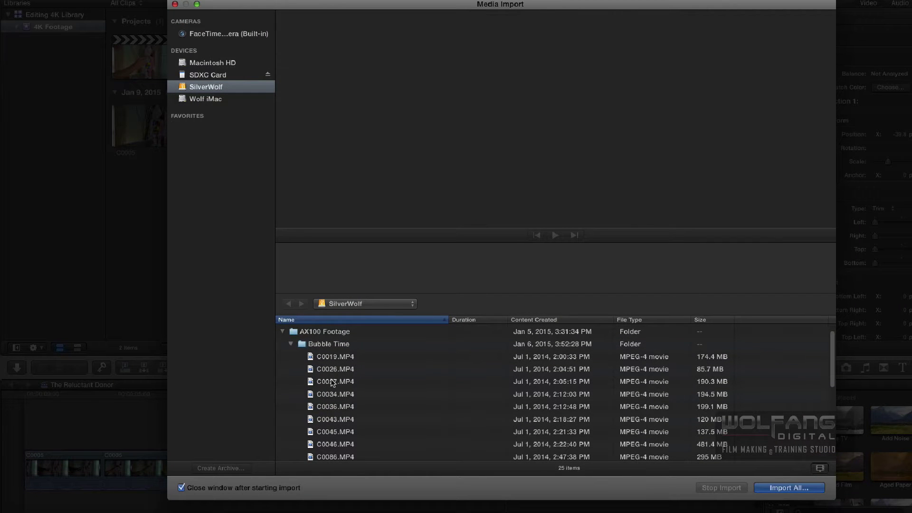
left_click(332, 383)
left_click(776, 489)
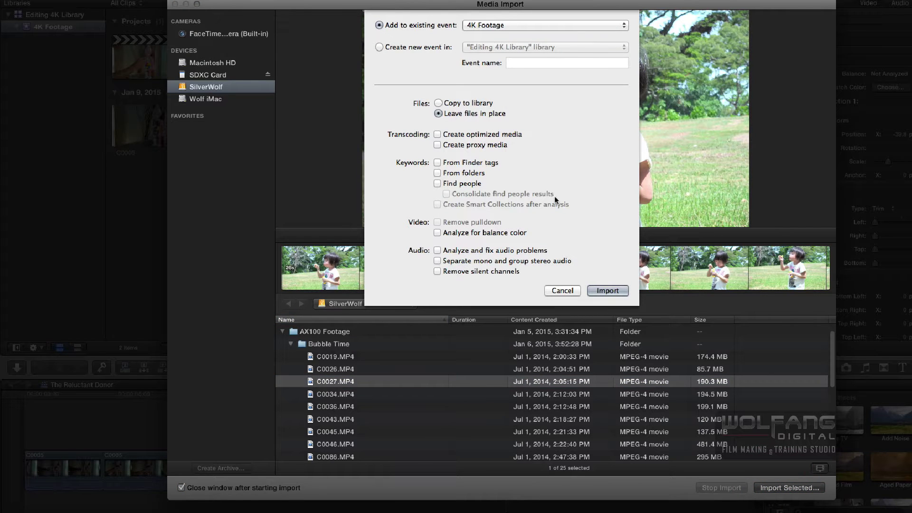
Finish importing C0027 into 4K Footage and set its In point partway into the clip
left_click(609, 291)
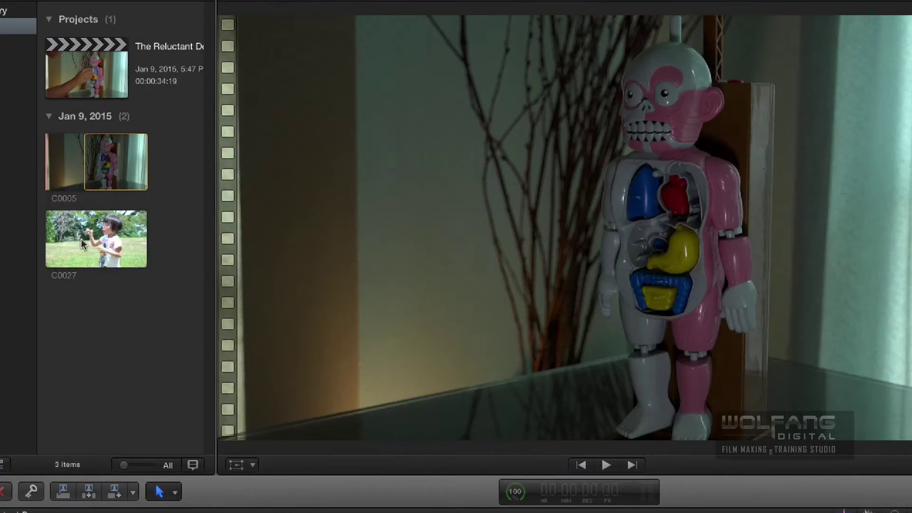
left_click(82, 244)
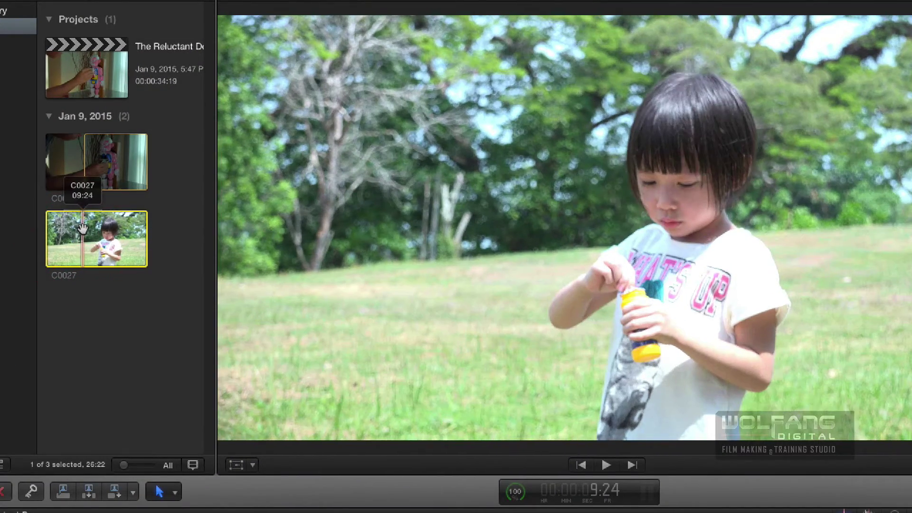
left_click(82, 229)
key("i")
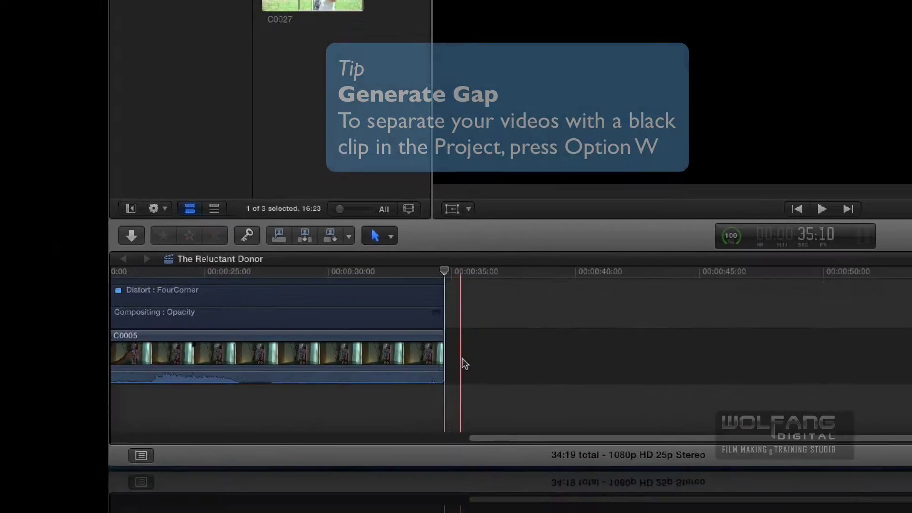
Insert a gap clip after C0005 with Option-W, delete it again, and reselect C0027
left_click(501, 312)
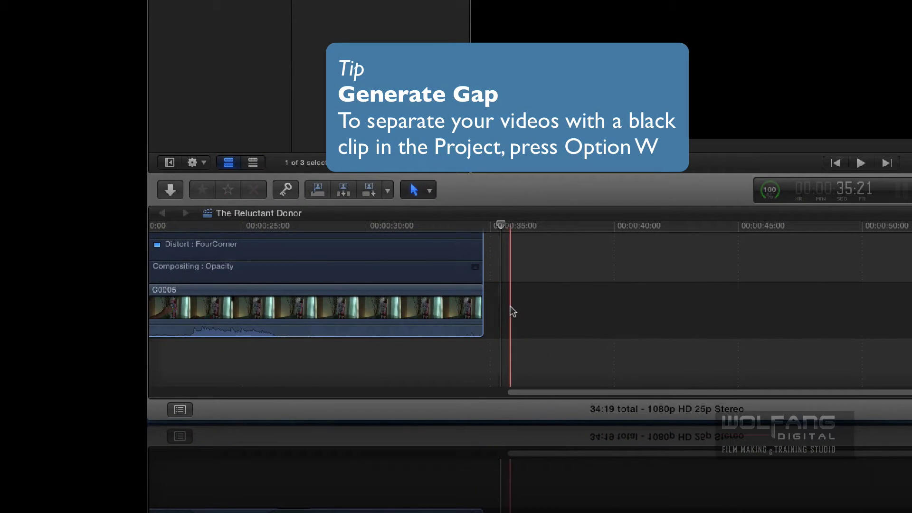
key("alt")
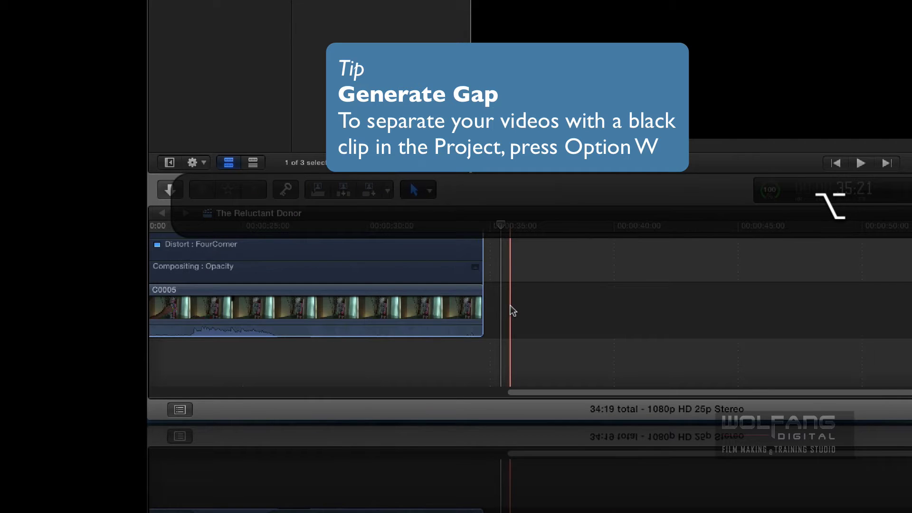
key("alt+w")
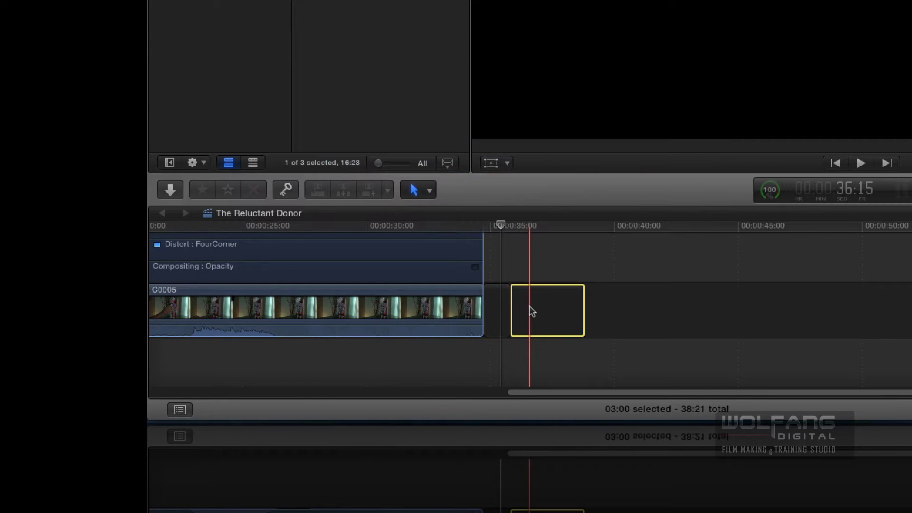
key("Delete")
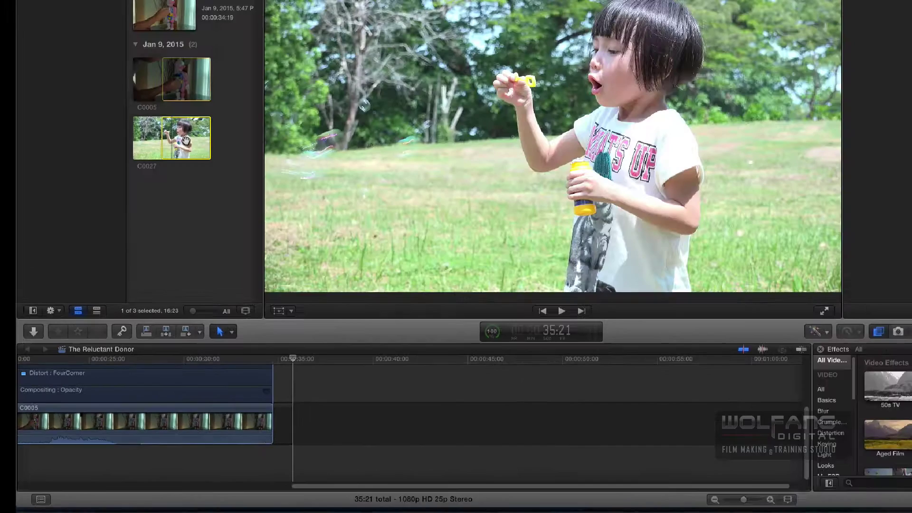
left_click(186, 141)
Preview C0027, append it to the end of The Reluctant Donor storyline, and play it
key("space")
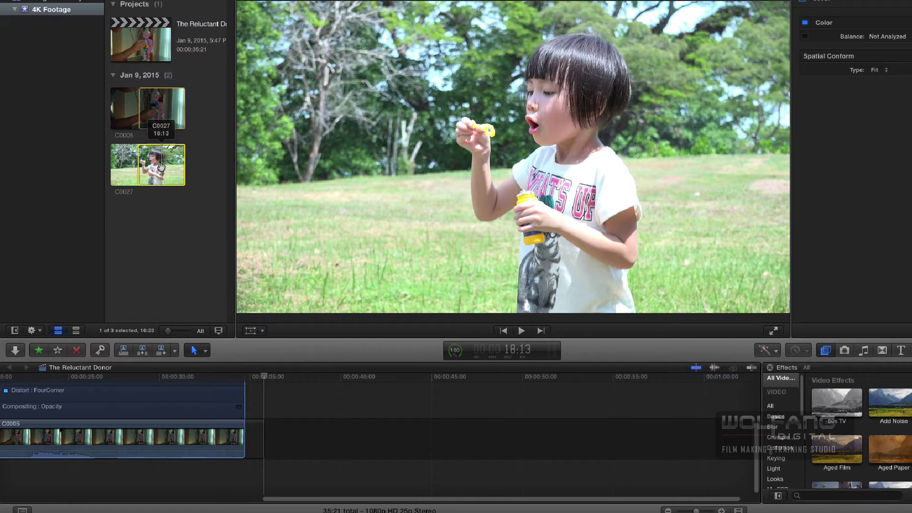
left_click(162, 165)
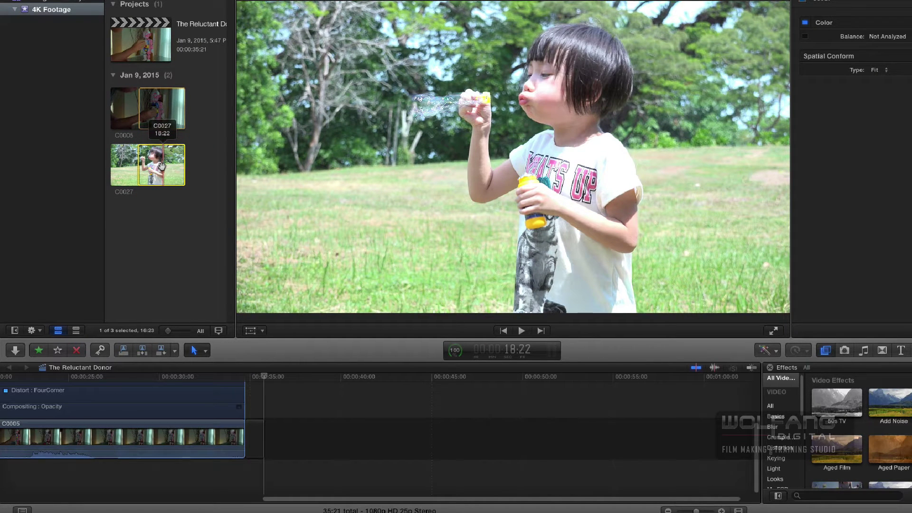
key("e")
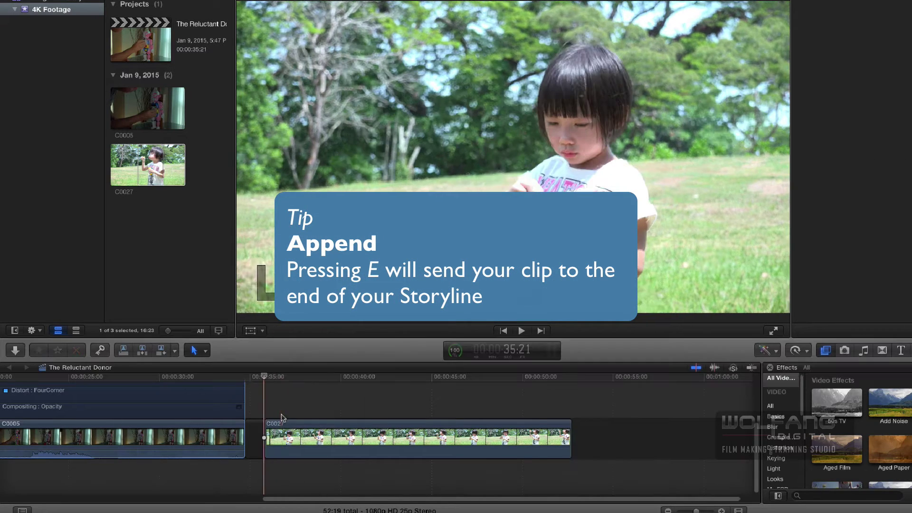
left_click(265, 417)
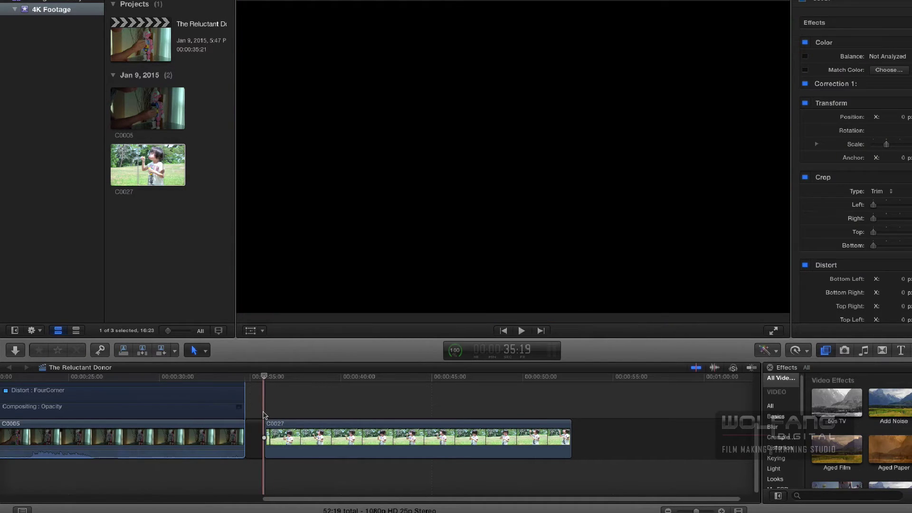
key("space")
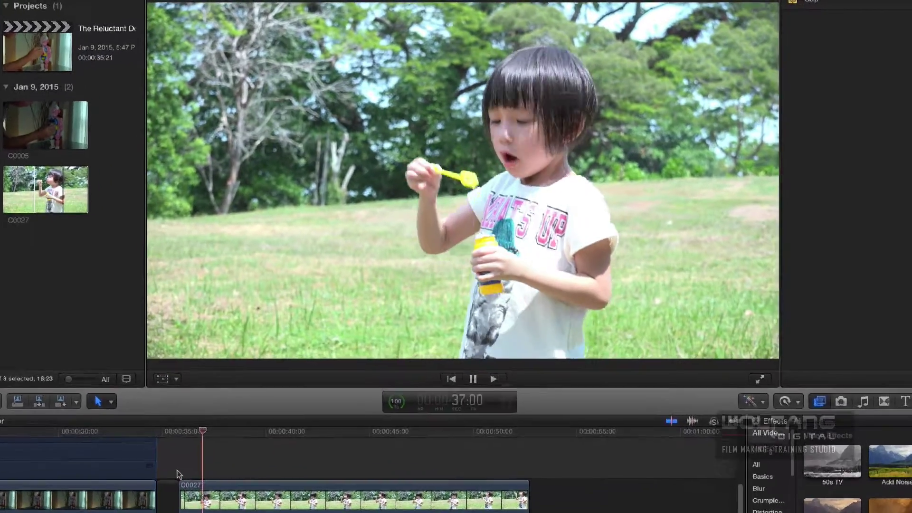
key("space")
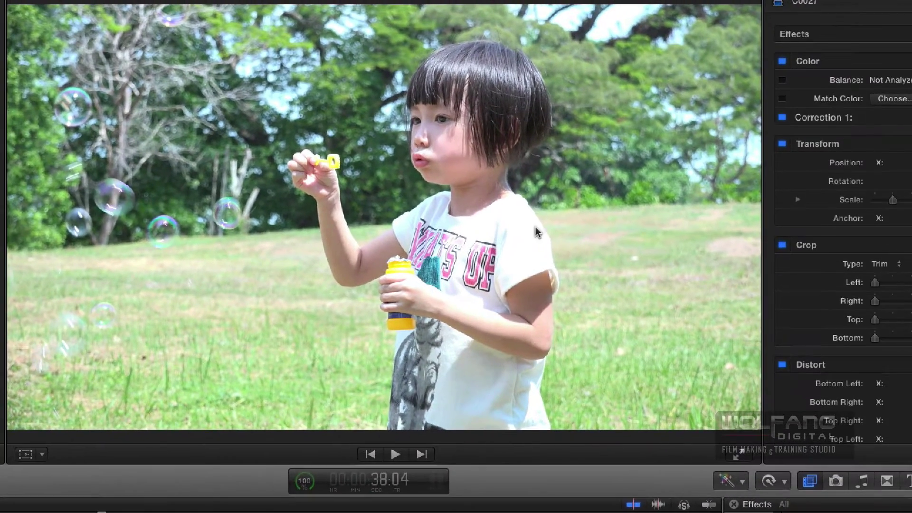
Play the timeline from inside C0027, returning the playhead to about 36 seconds
left_click(301, 142)
left_click(609, 134)
left_click(207, 124)
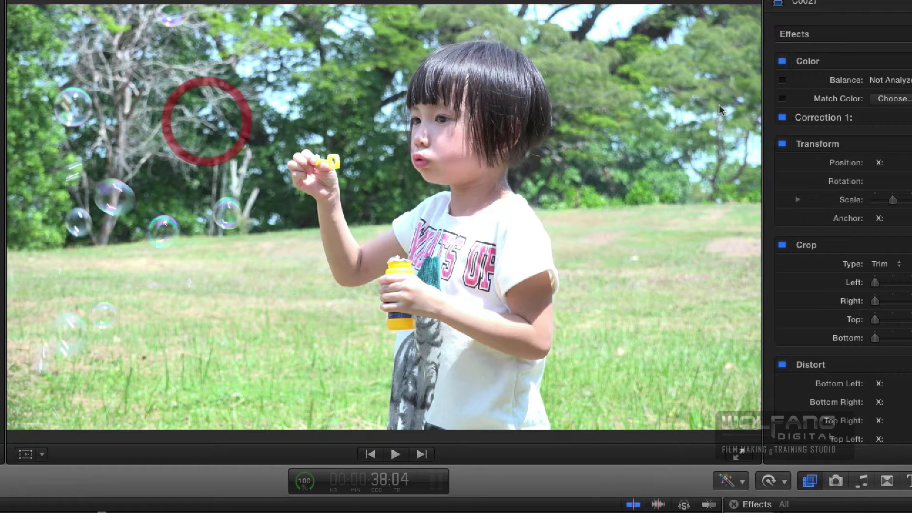
left_click(661, 116)
left_click(257, 104)
left_click(601, 137)
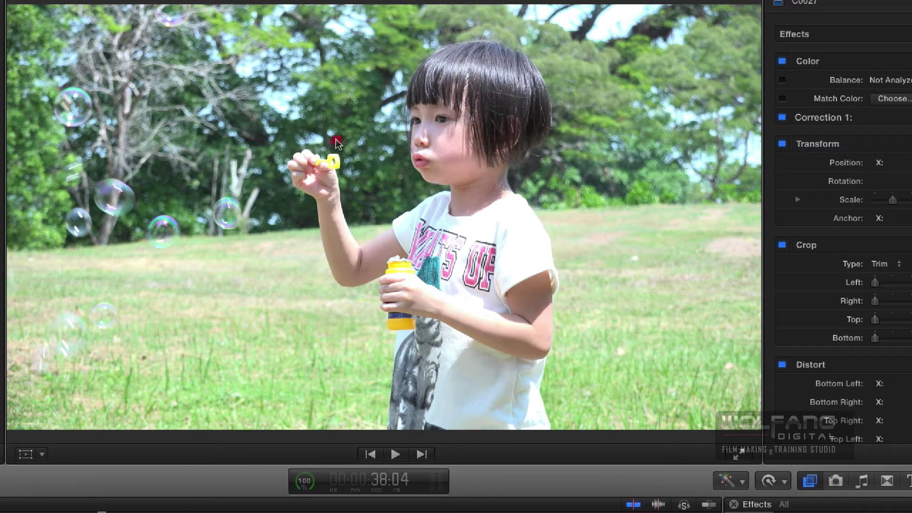
left_click(597, 193)
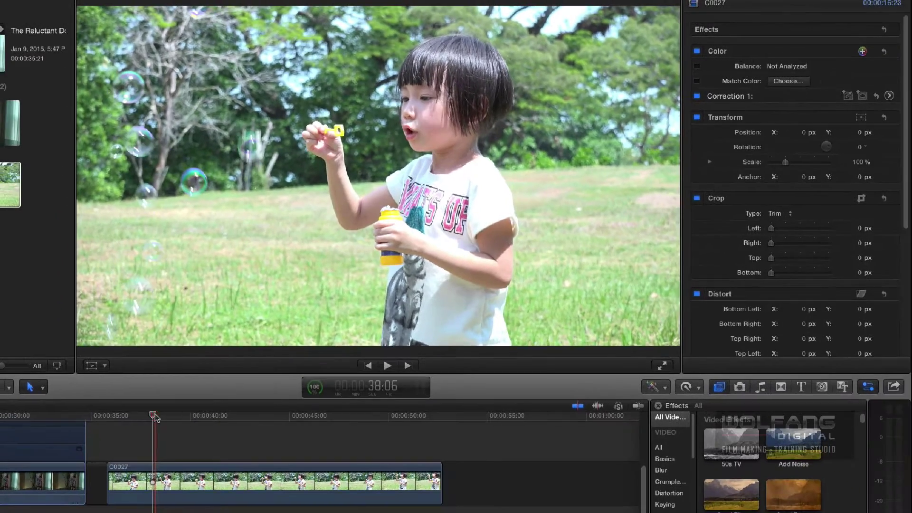
left_click(139, 451)
key("space")
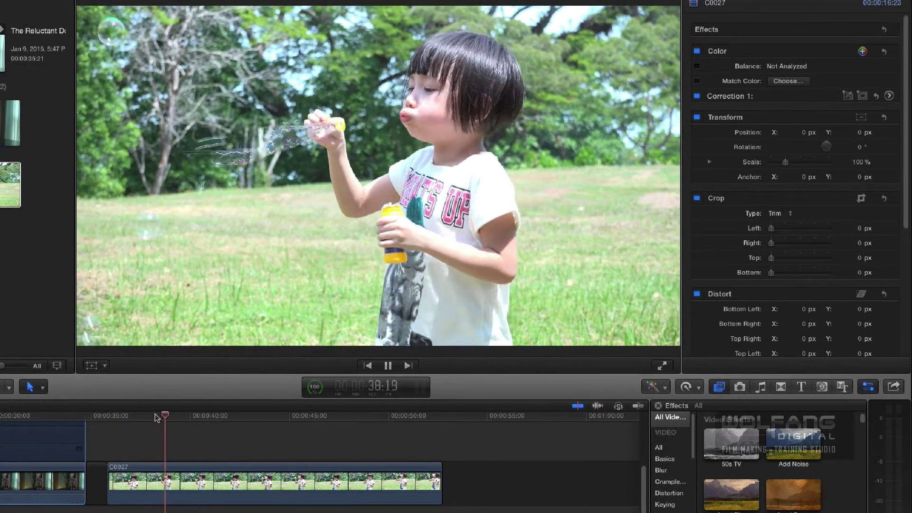
left_click(129, 416)
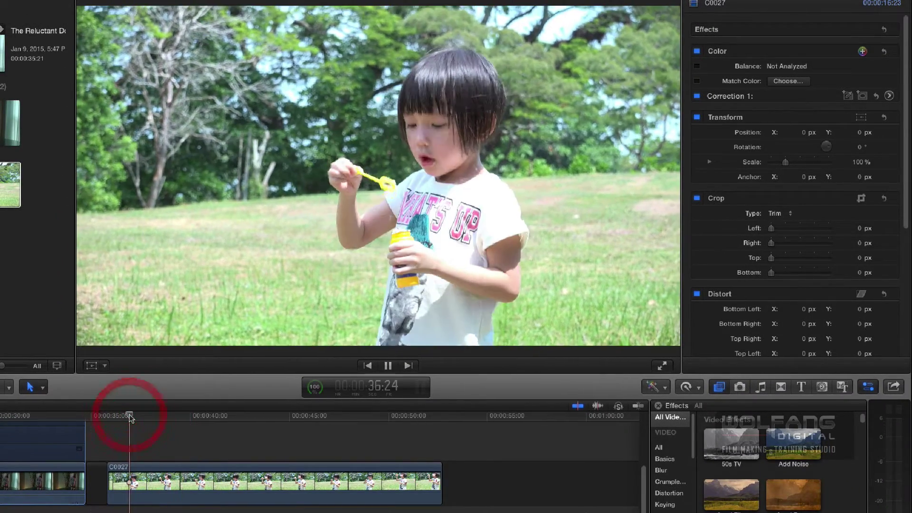
key("space")
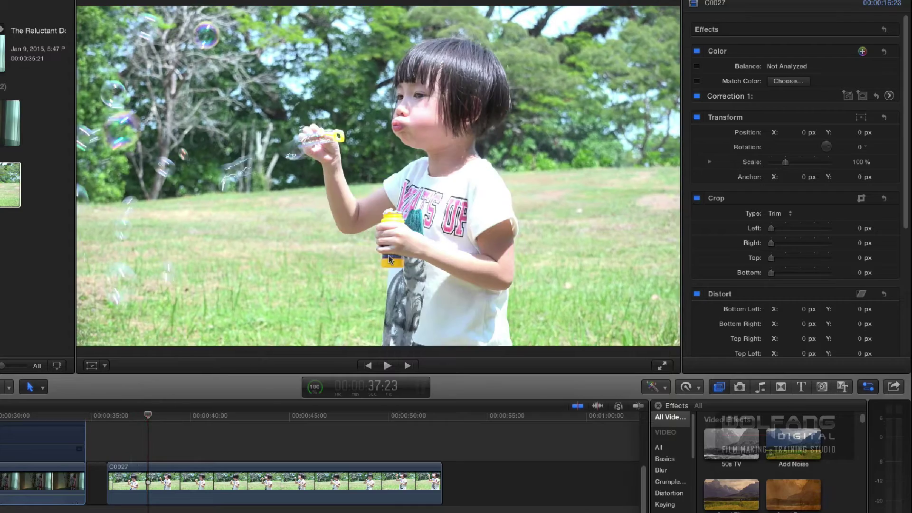
Change C0027's Spatial Conform Type from Fit to None and preview the native-size 4K clip
scroll(725, 269, "down", 5)
key("space")
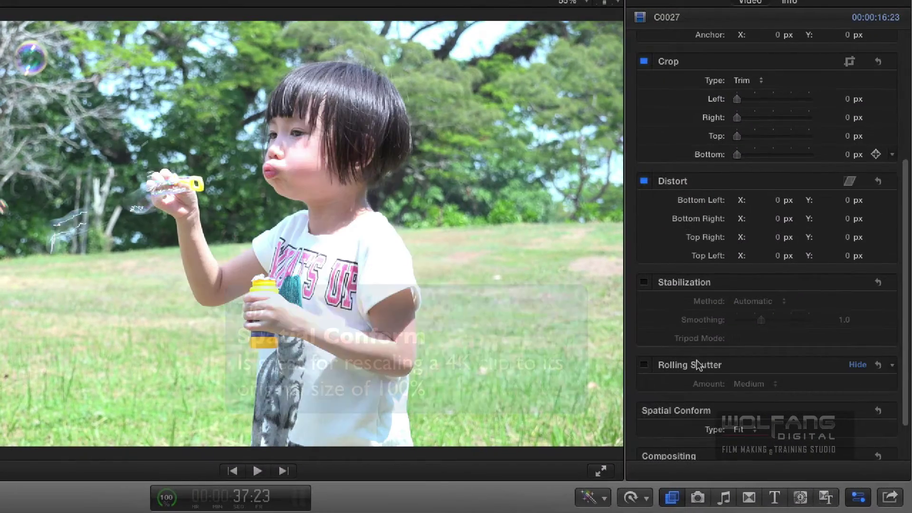
scroll(711, 334, "down", 2)
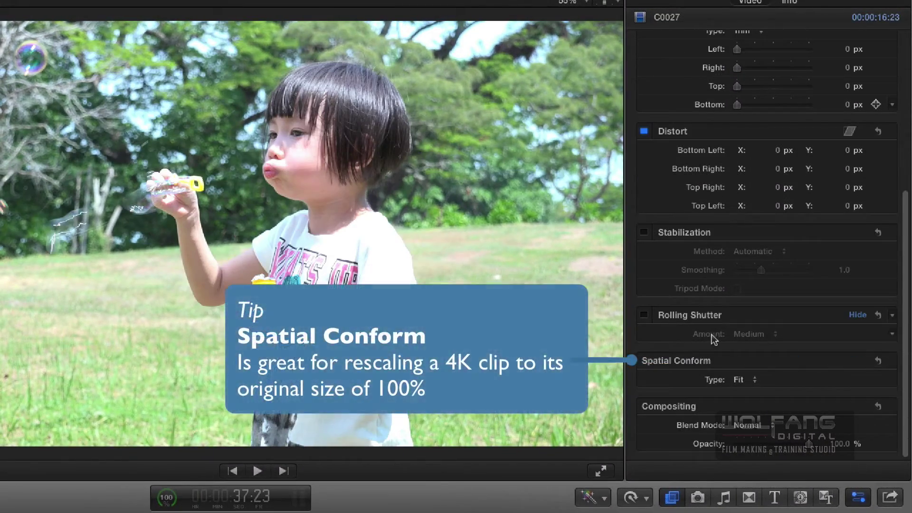
left_click(739, 380)
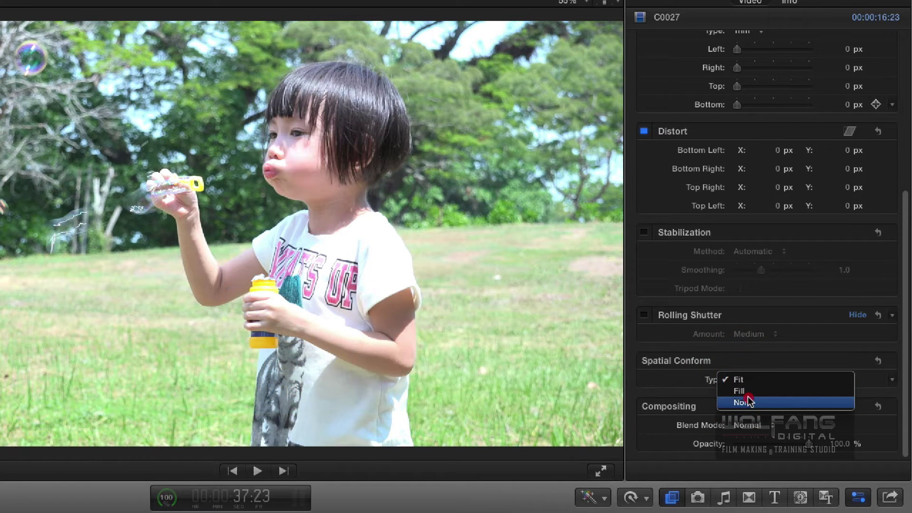
left_click(748, 401)
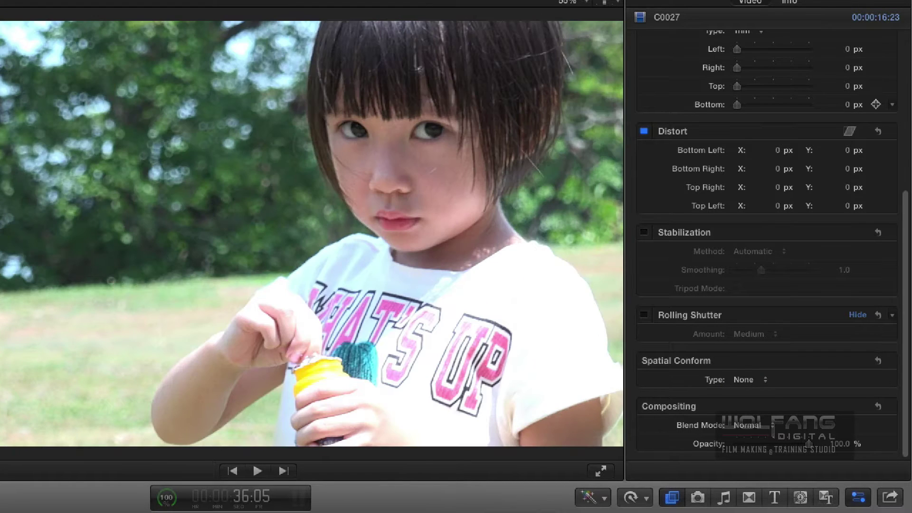
key("space")
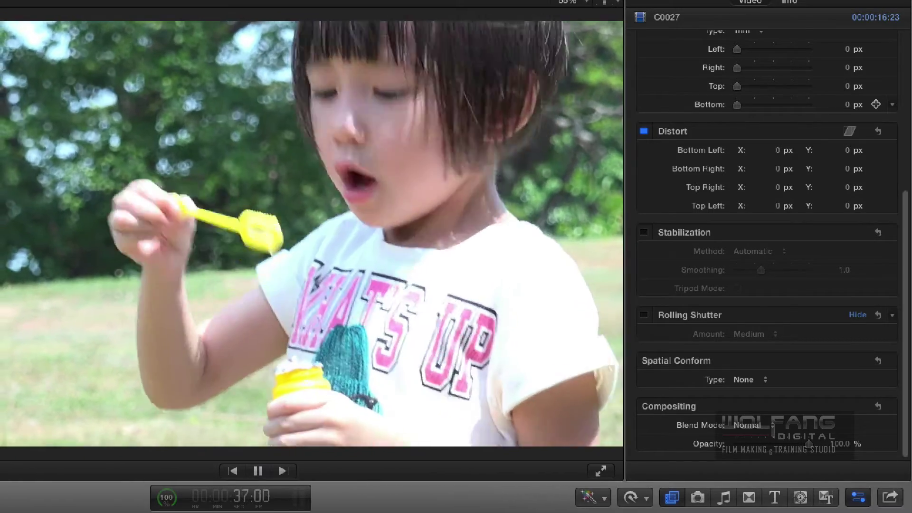
key("space")
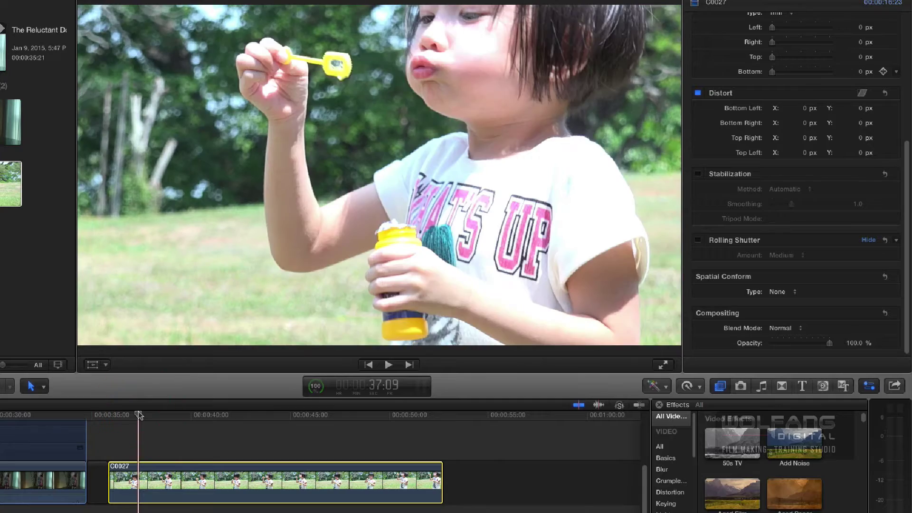
Play C0027 from around 36:04 and scroll the Video Inspector back up to Transform
left_click(121, 415)
key("space")
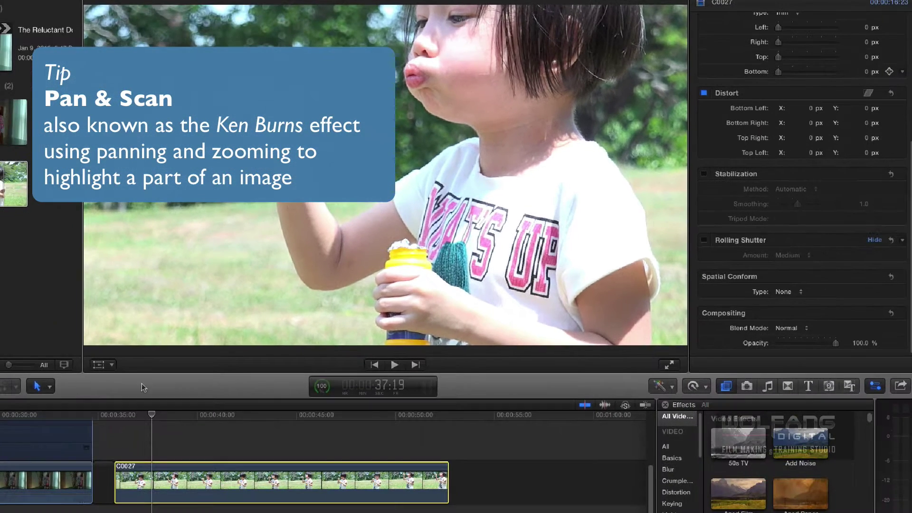
left_click(121, 416)
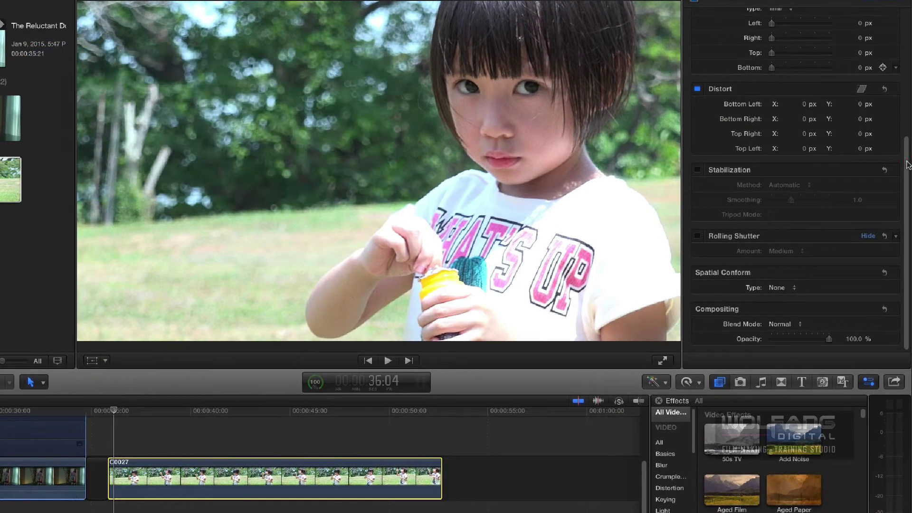
left_click_drag(907, 164, 898, 41)
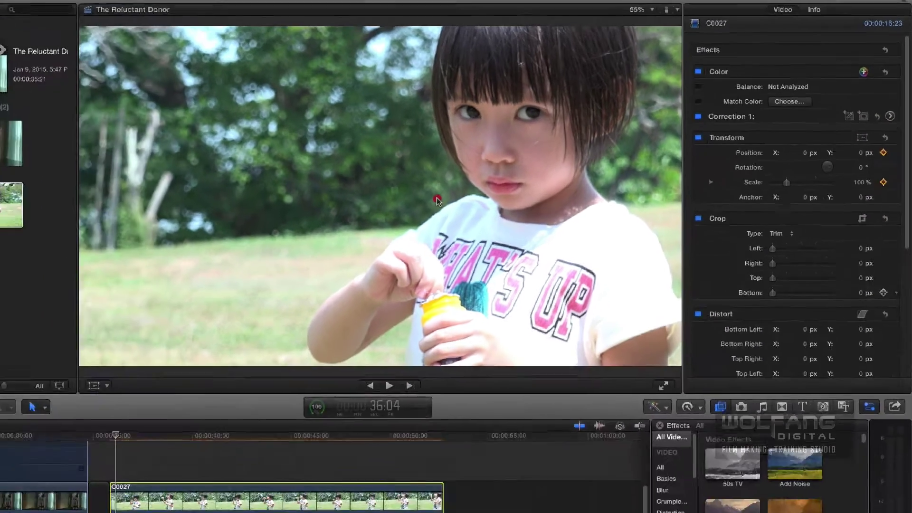
left_click(311, 251)
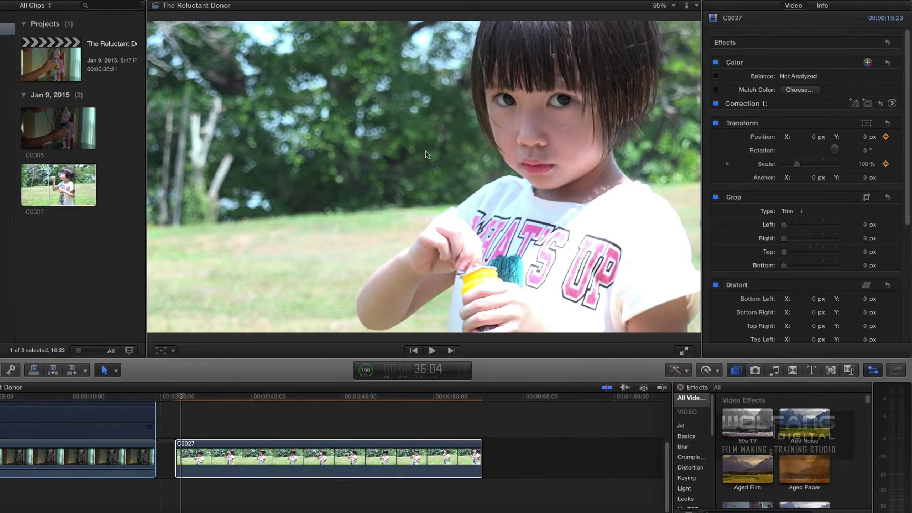
key("space")
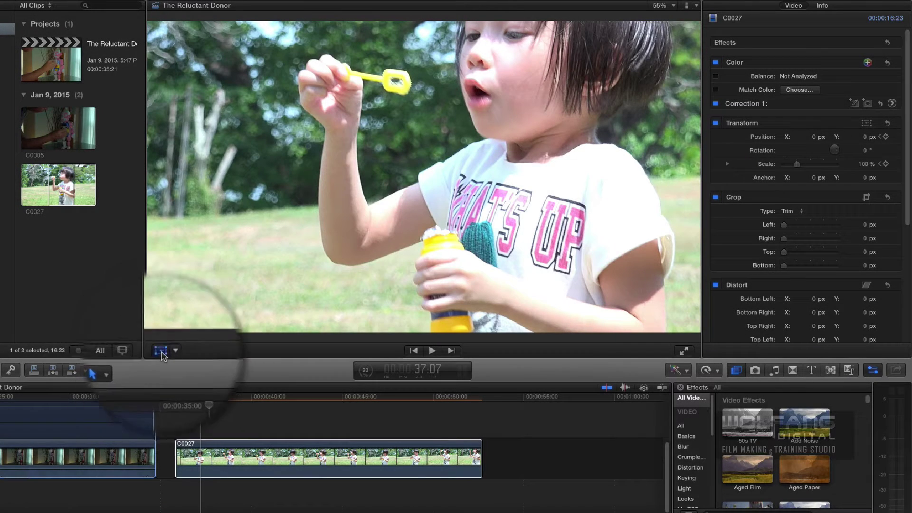
Drag the picture with the Transform control to reframe on the girl (Y -270.1 px), then review the pan
left_click(161, 351)
left_click_drag(496, 73, 477, 150)
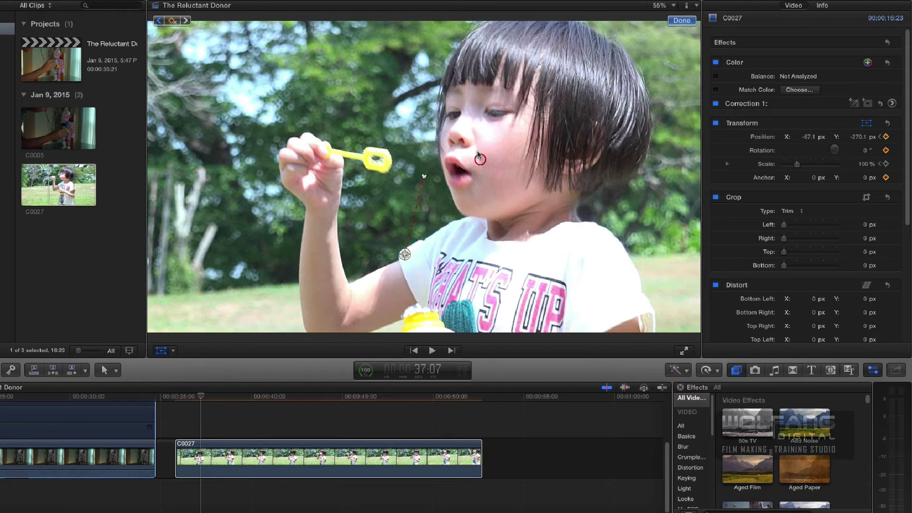
left_click(175, 398)
left_click(681, 21)
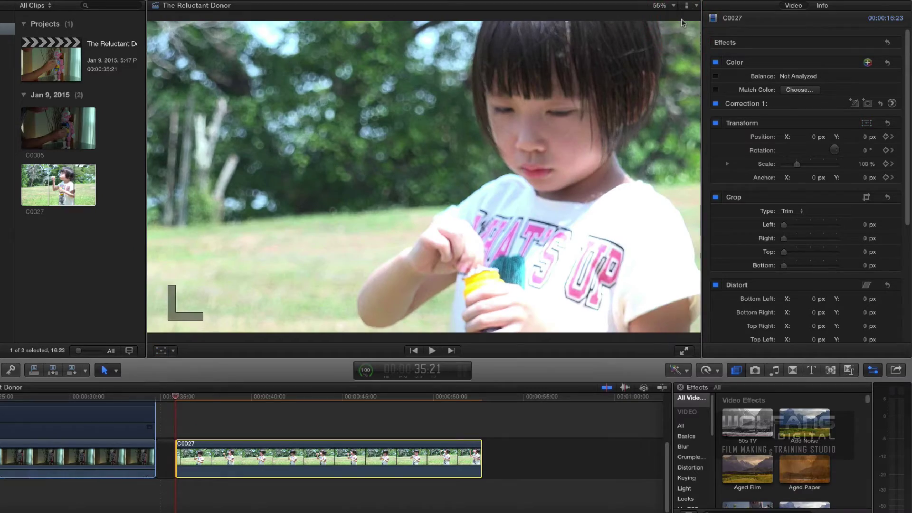
key("space")
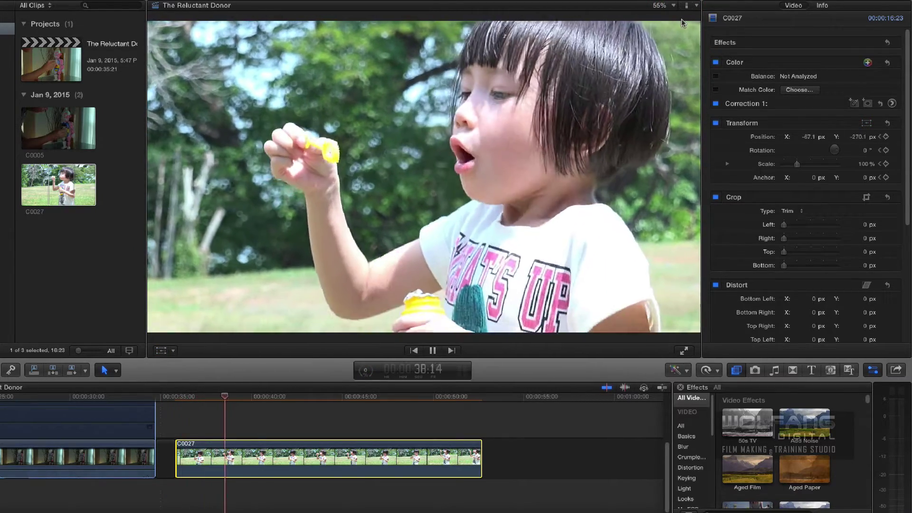
key("space")
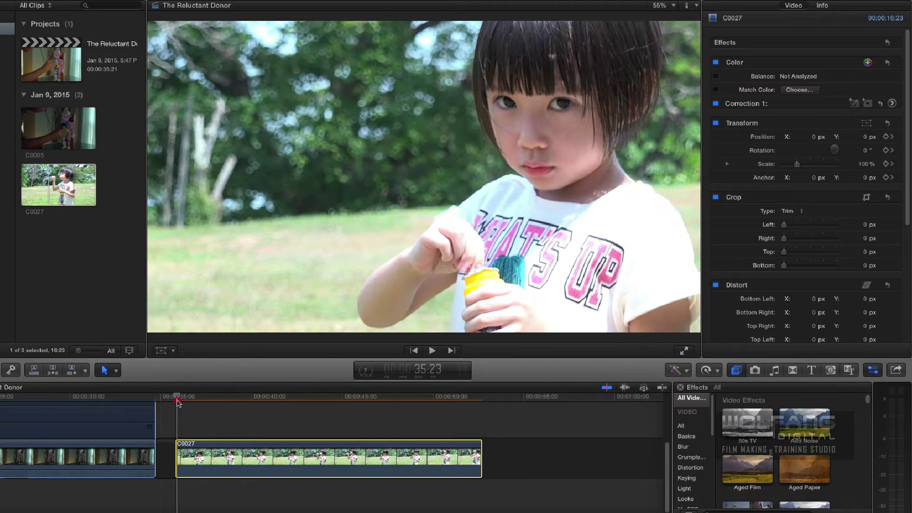
left_click(177, 401)
key("space")
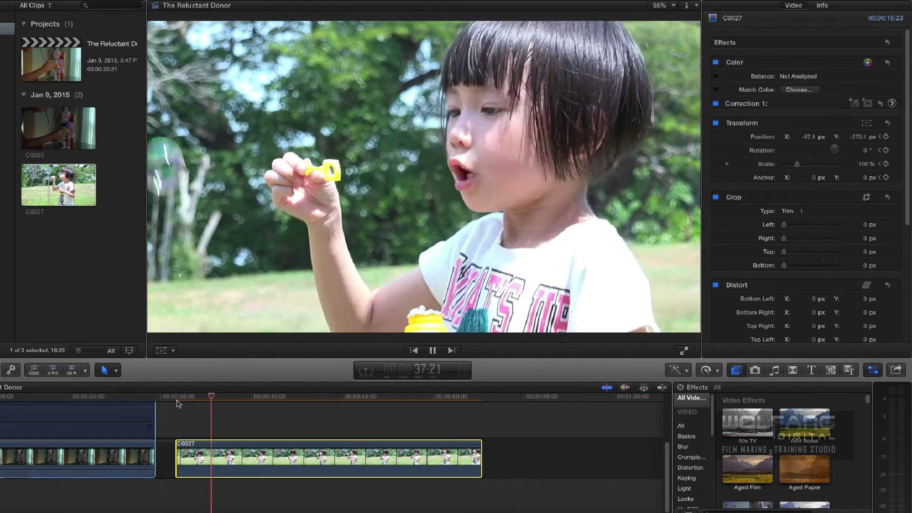
left_click(176, 400)
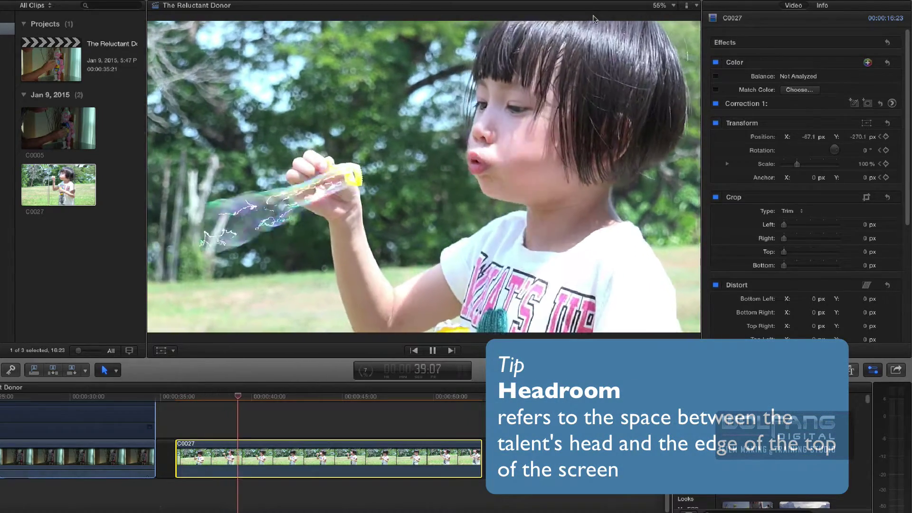
key("space")
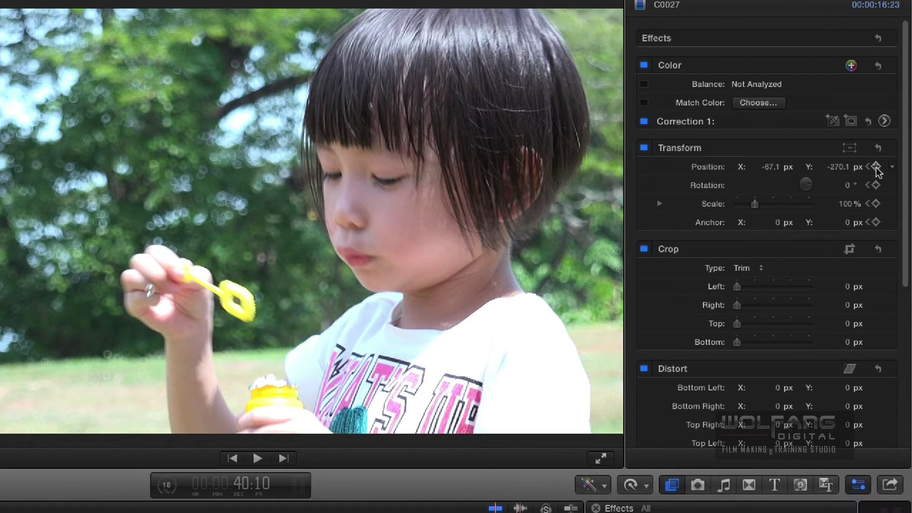
Add a Scale keyframe at 40:10 and set Scale to 50% at 41:14
left_click(875, 203)
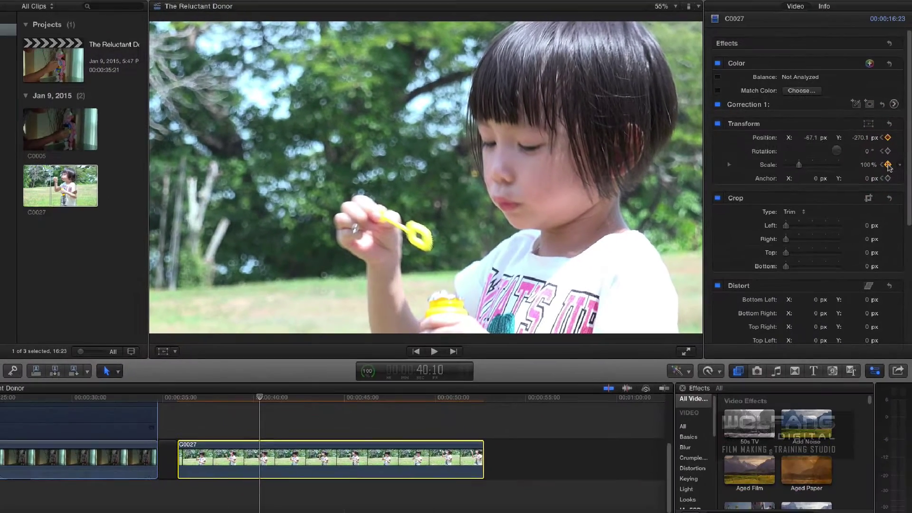
key("space")
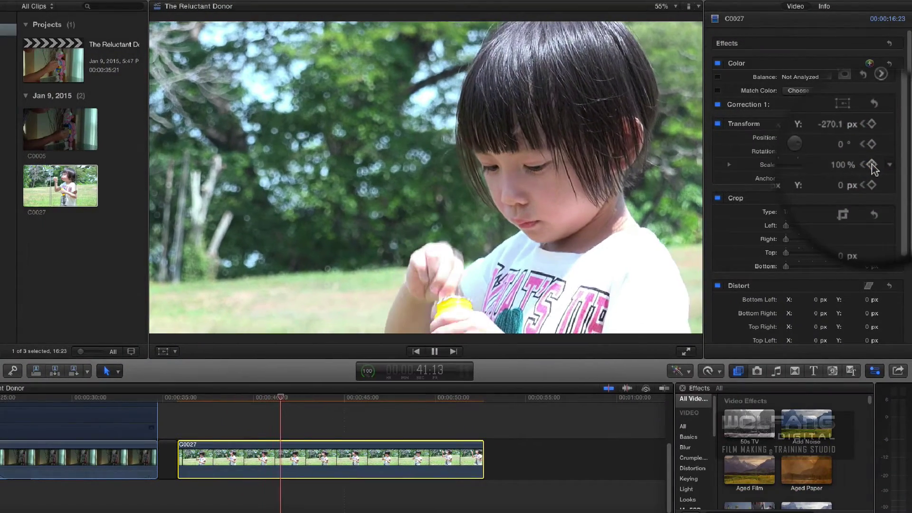
key("space")
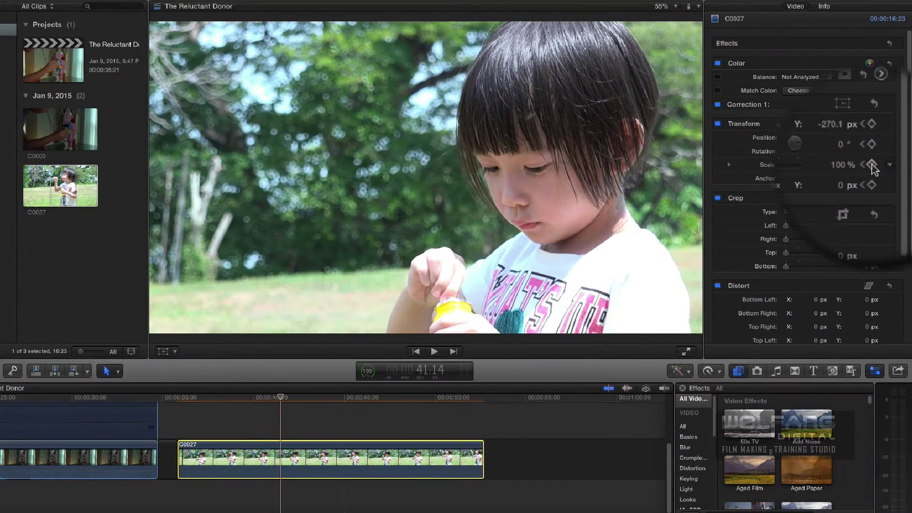
left_click(836, 166)
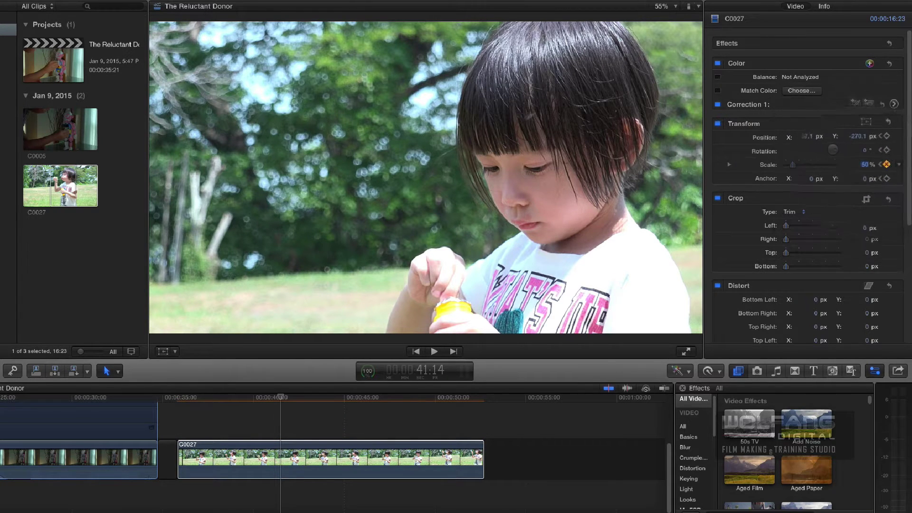
key("Return")
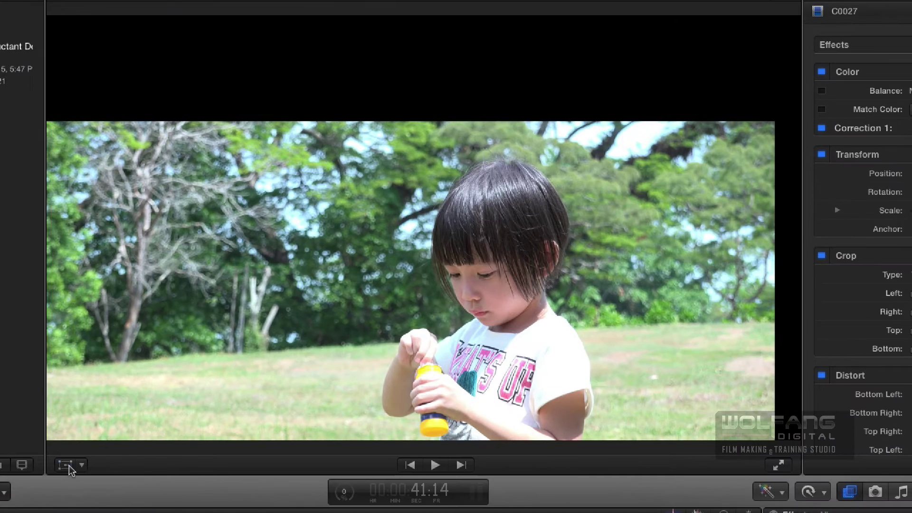
Recentre the shrunken picture at Position X 0 px, Y 0 px and finish the transform
left_click(67, 466)
left_click_drag(326, 316, 305, 270)
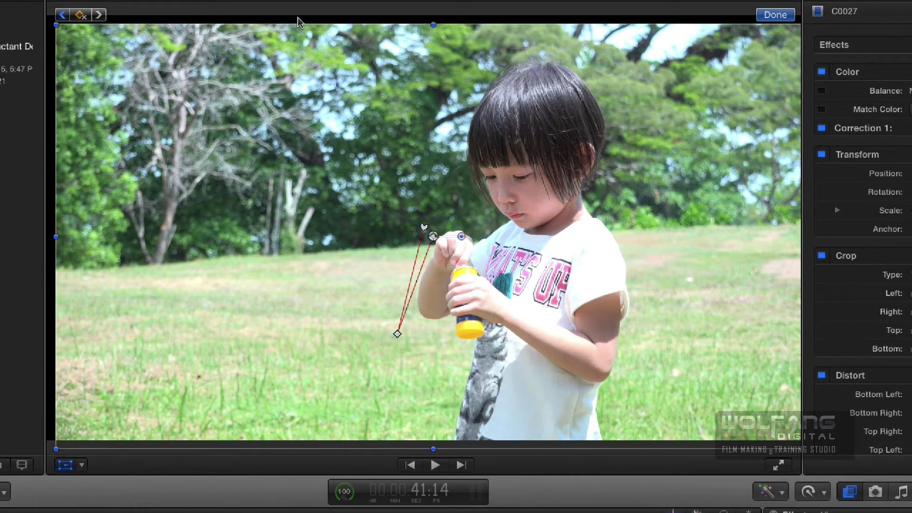
left_click(298, 21)
left_click_drag(249, 327, 250, 321)
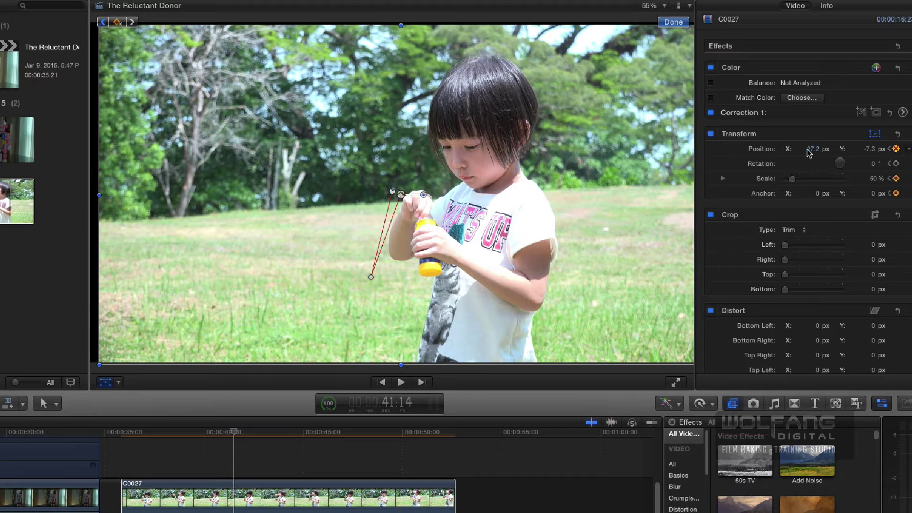
left_click(812, 150)
type("0")
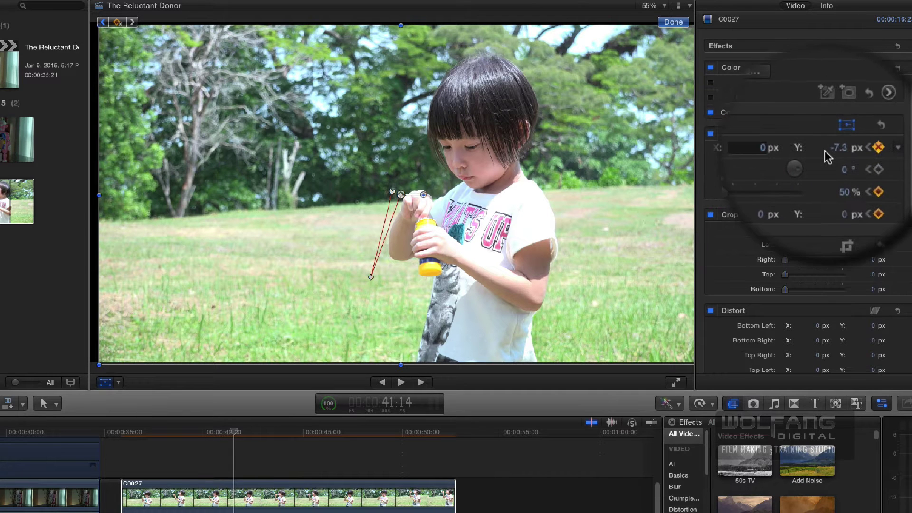
left_click(828, 150)
type("0")
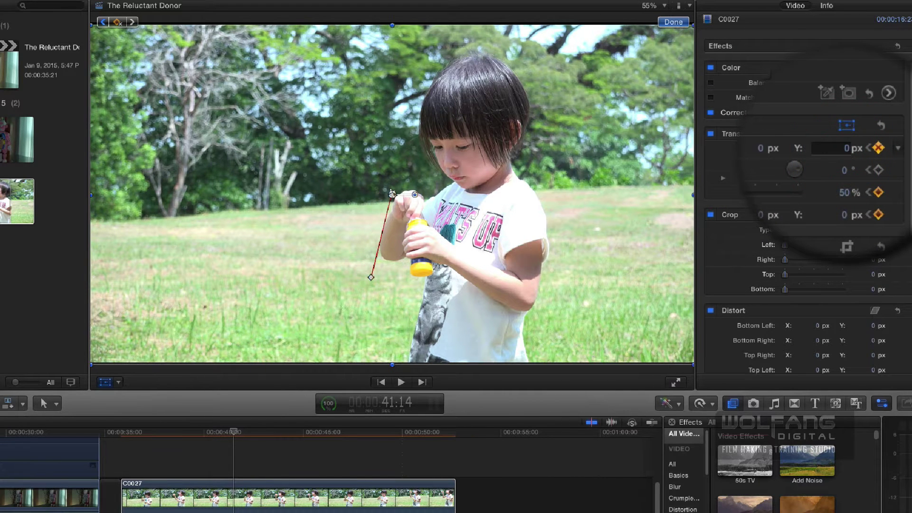
key("Return")
left_click(674, 21)
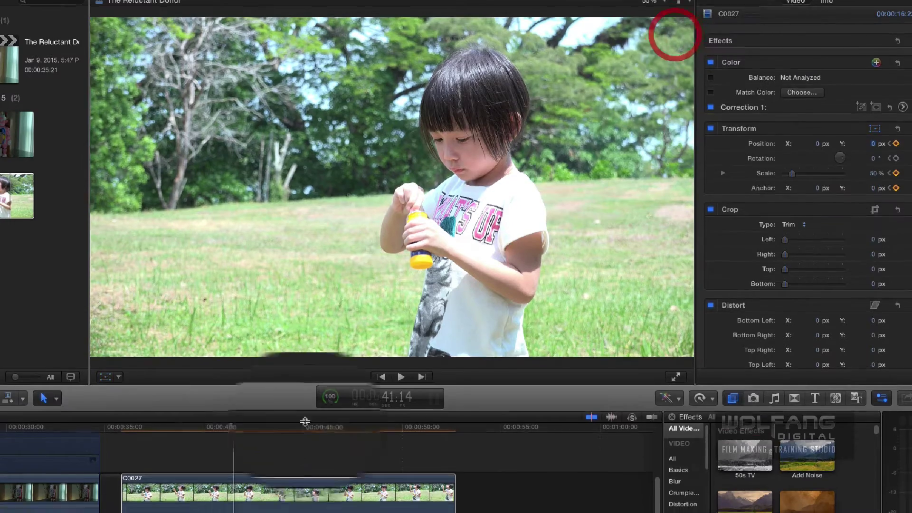
left_click(122, 427)
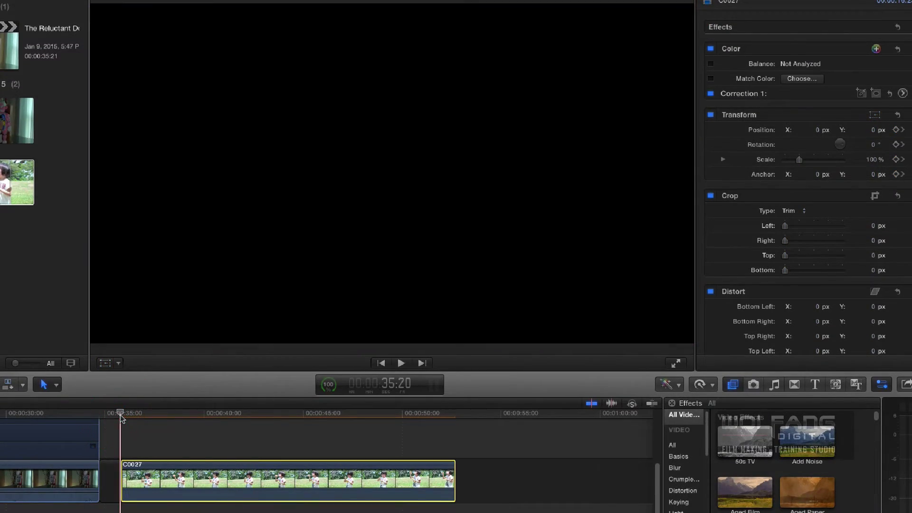
key("space")
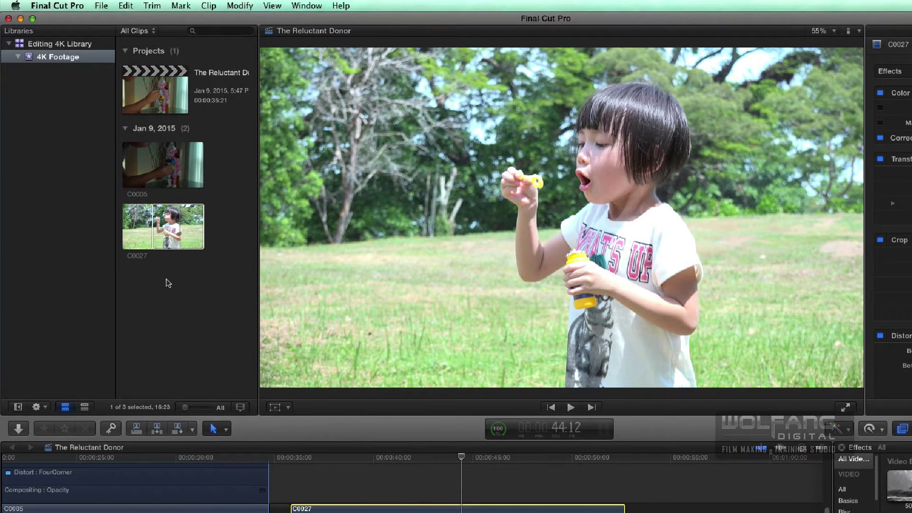
Locate and preview C0099.MP4 in the import window, then import it with files left in place
right_click(168, 284)
left_click(179, 285)
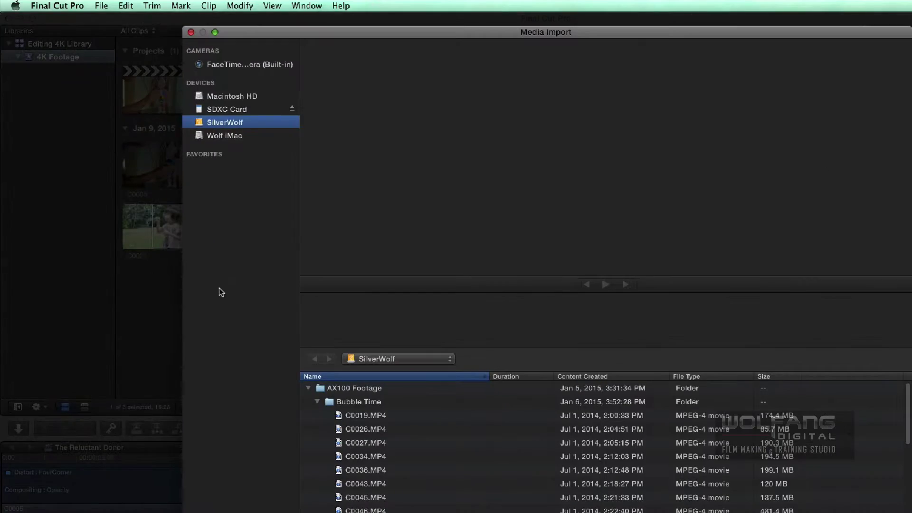
left_click(317, 401)
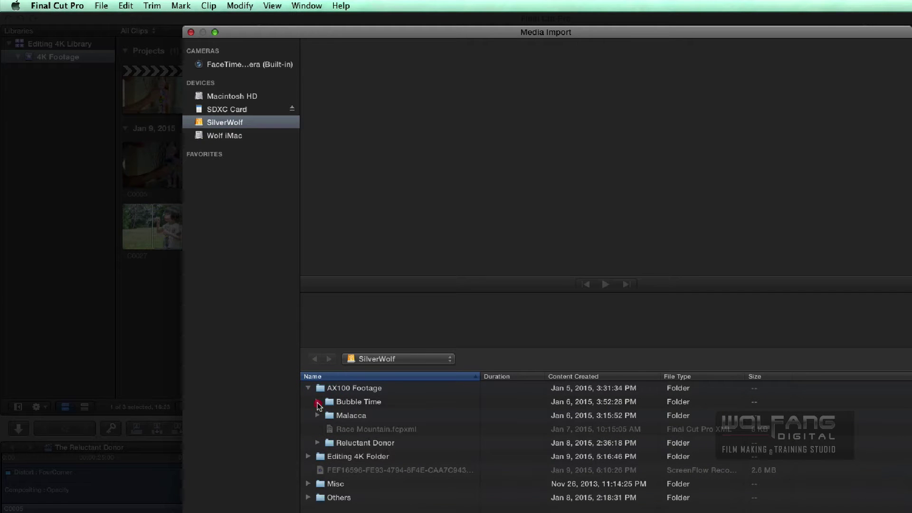
left_click(317, 402)
scroll(366, 440, "down", 15)
scroll(366, 440, "up", 2)
left_click(363, 391)
left_click(363, 320)
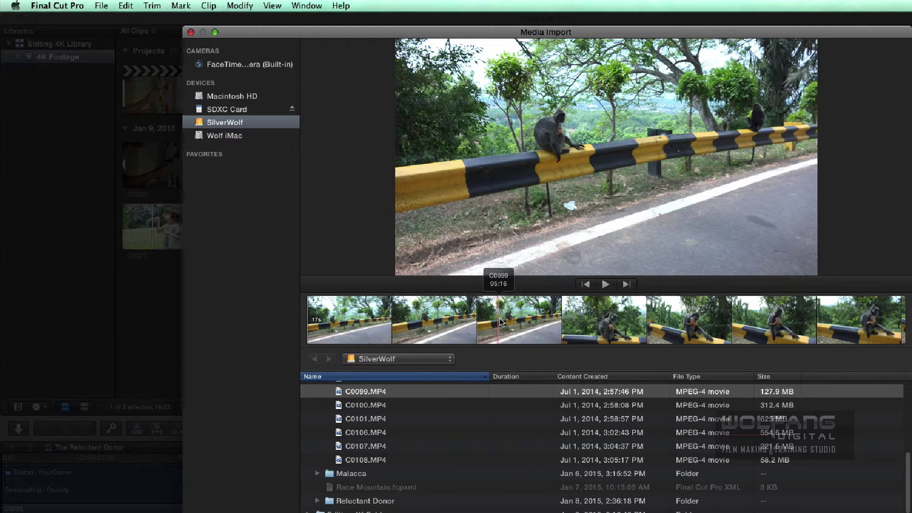
left_click(592, 316)
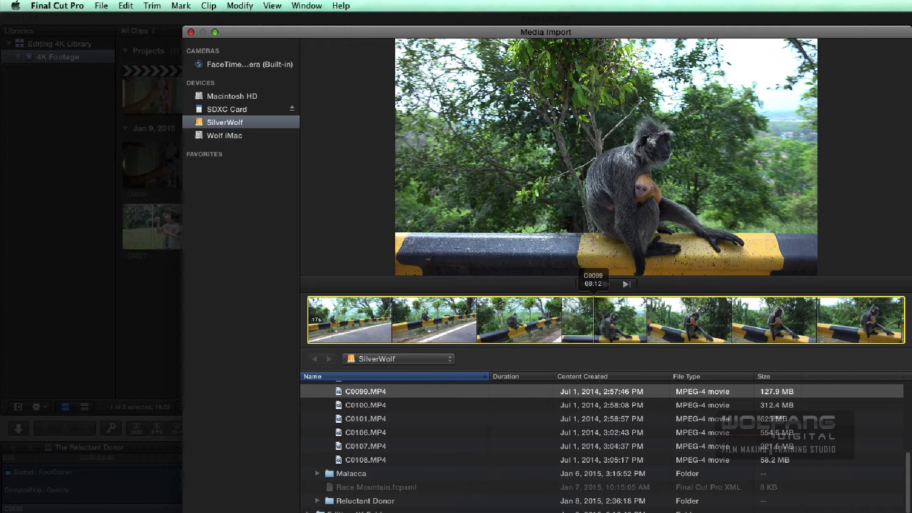
key("Return")
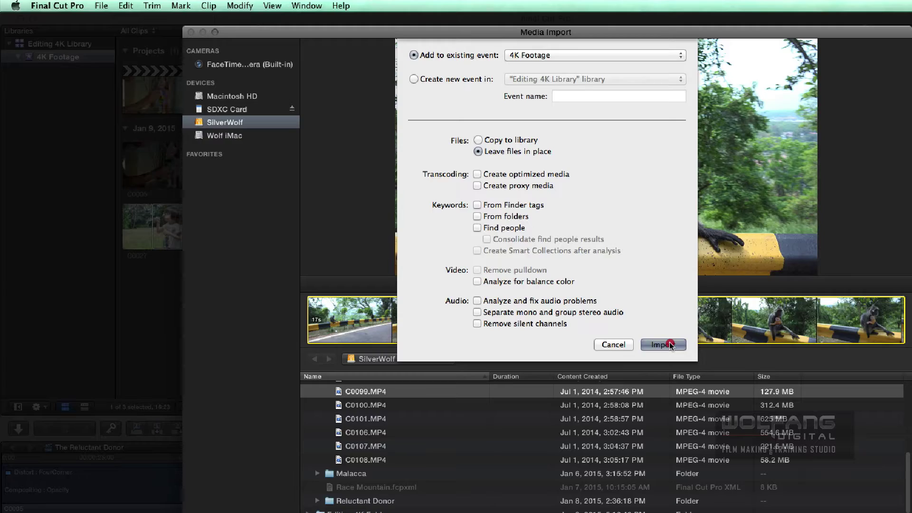
left_click(670, 345)
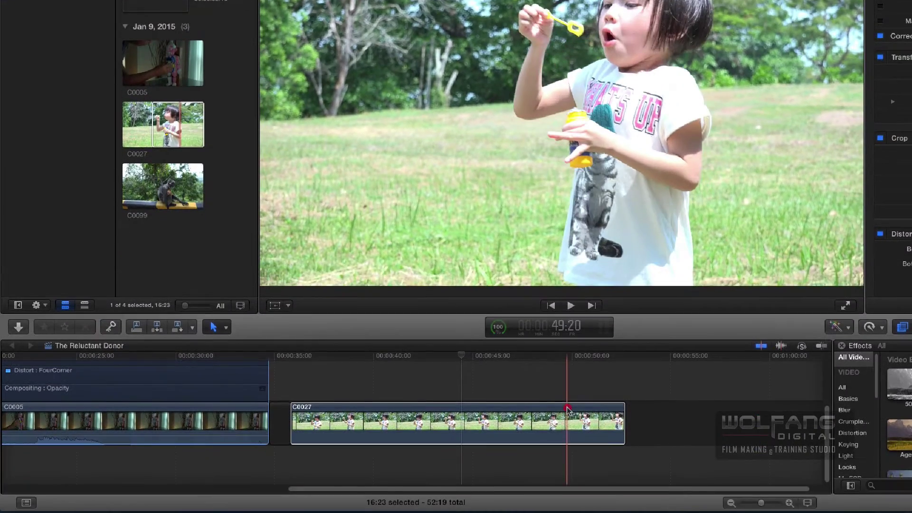
Insert a gap clip after C0027 at the project's end, then select C0099 in the browser
left_click(564, 468)
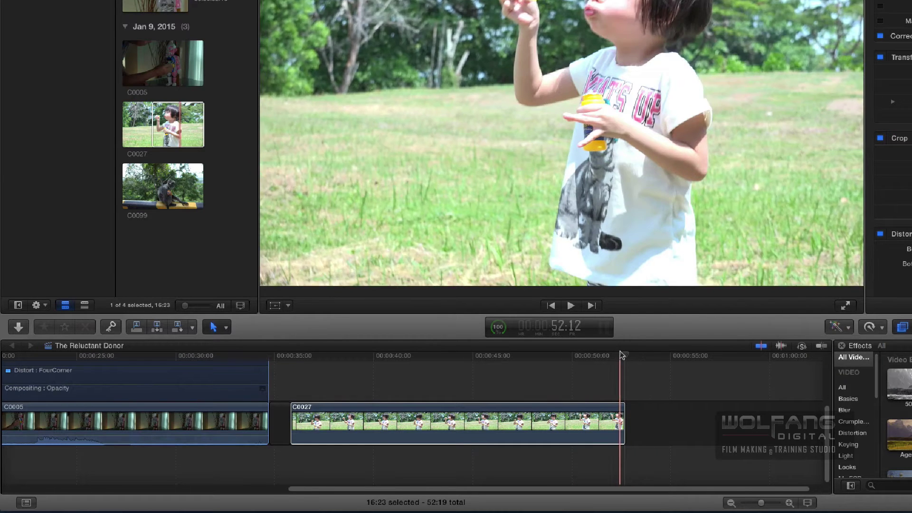
left_click(634, 326)
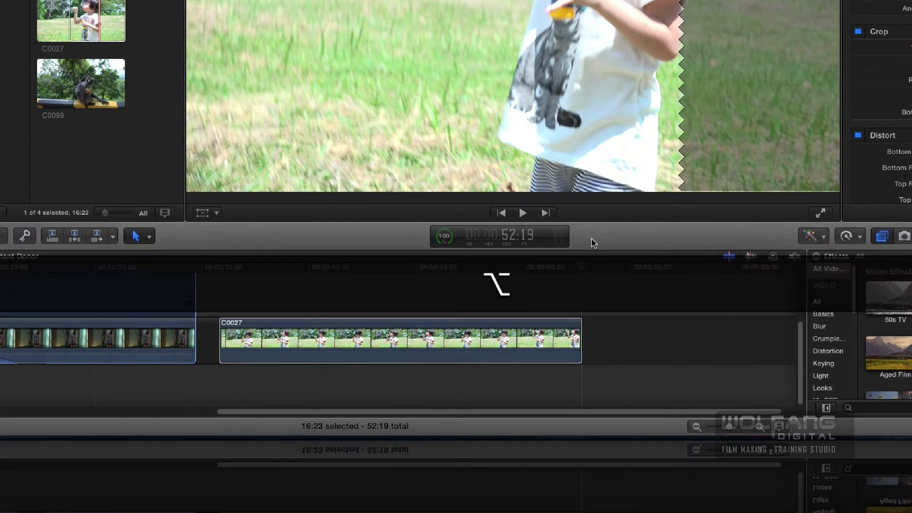
key("alt+w")
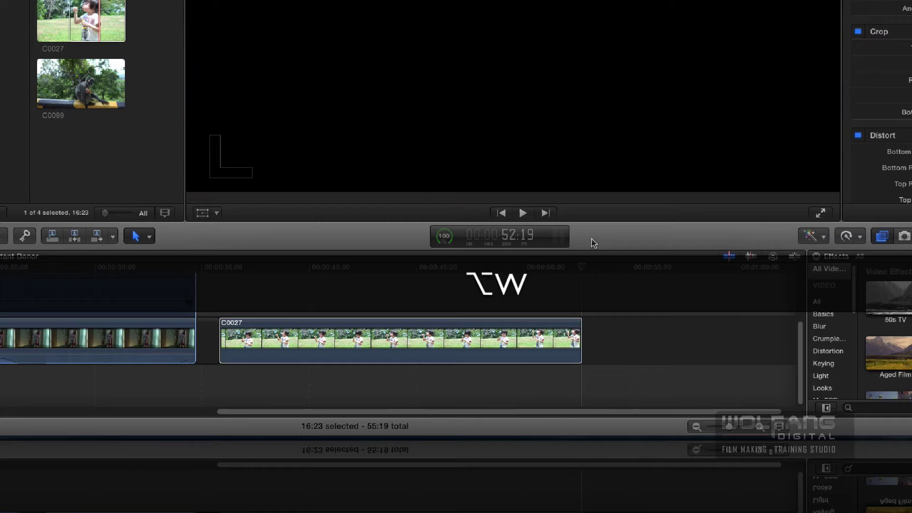
left_click(52, 83)
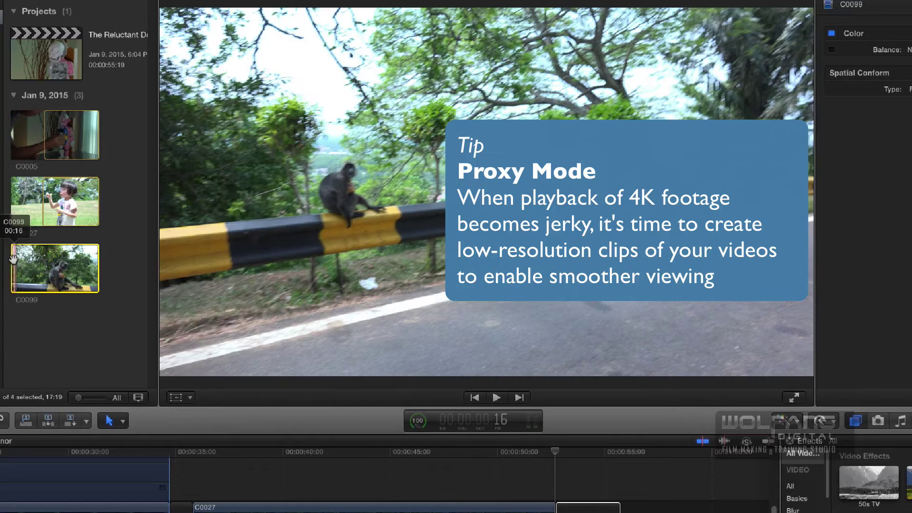
Play C0099, then transcode it to create proxy media
key("space")
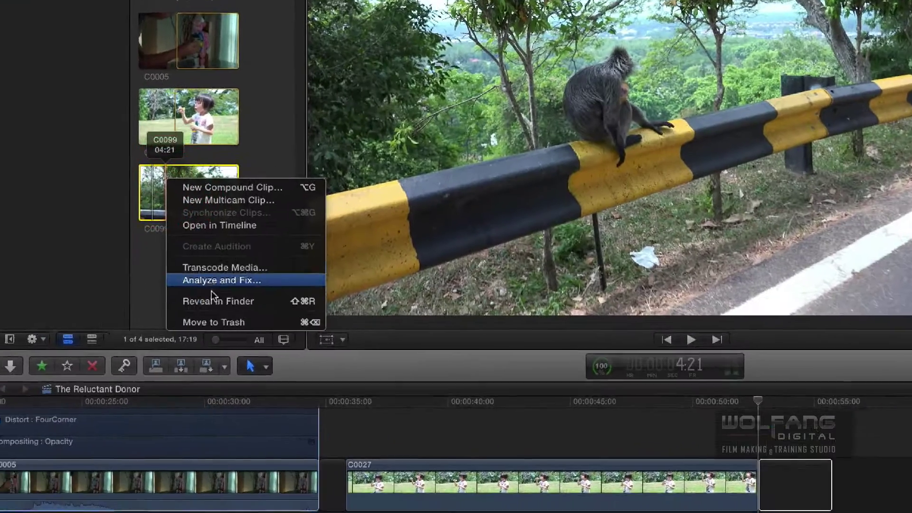
left_click(237, 267)
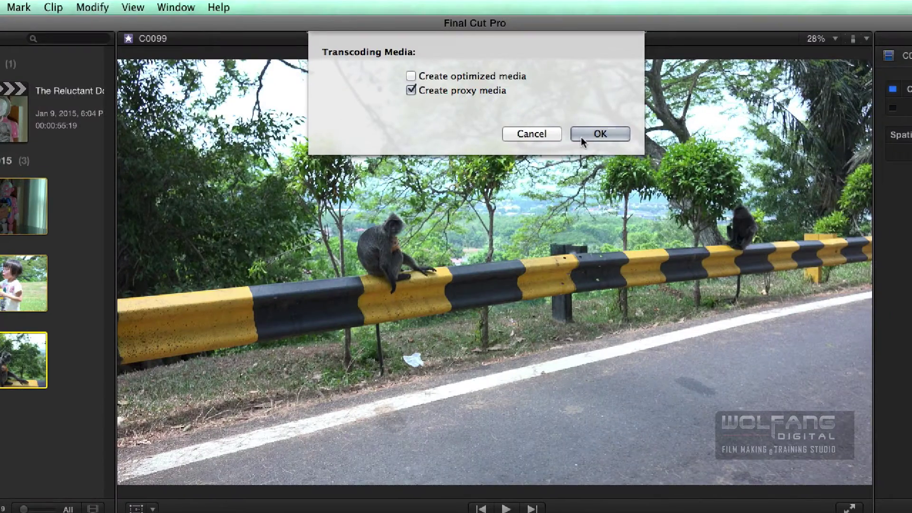
left_click(585, 135)
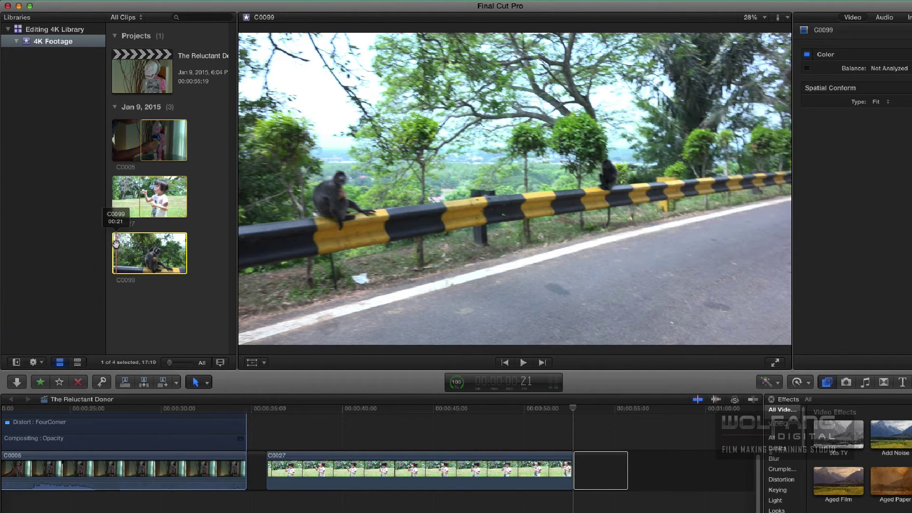
Replay the monkey clip and set the viewer's playback media to Proxy
key("space")
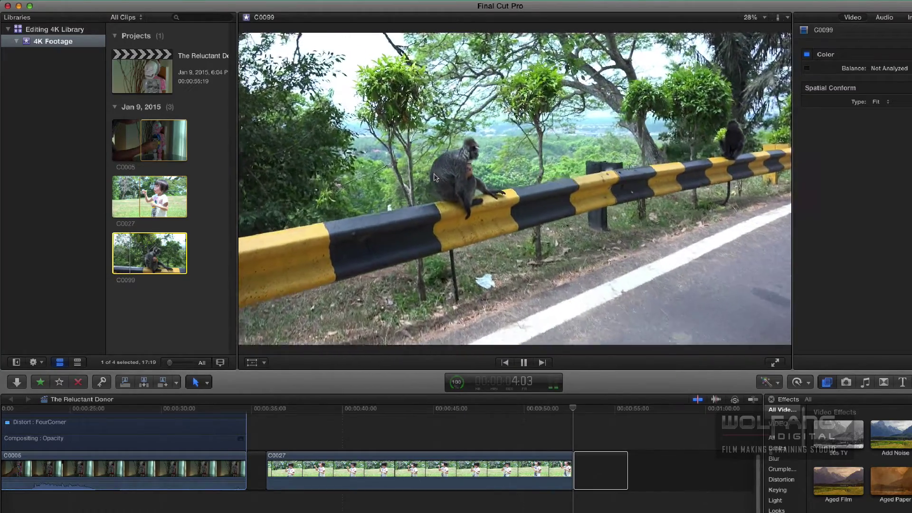
key("space")
left_click(788, 17)
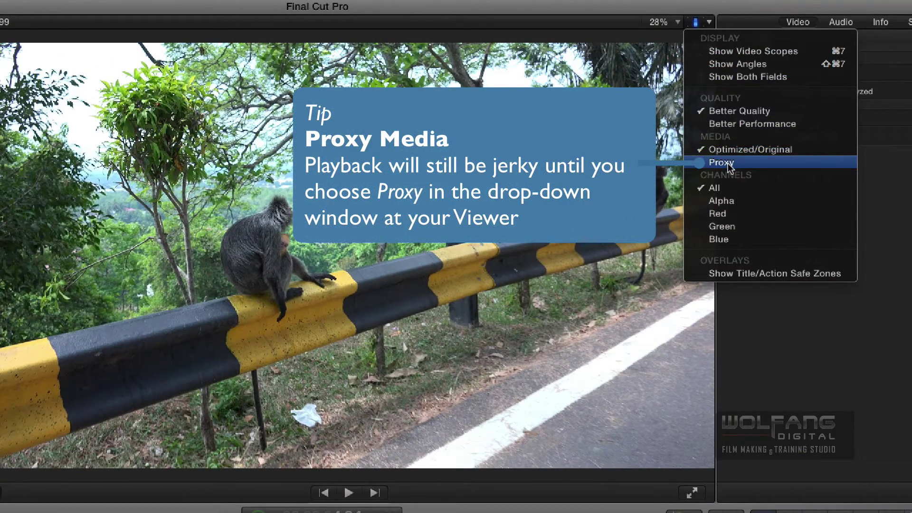
left_click(727, 163)
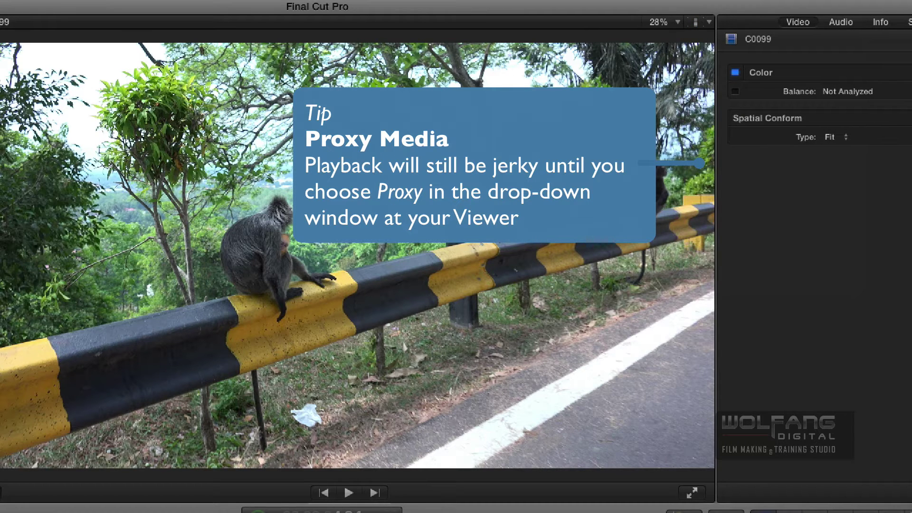
left_click(710, 22)
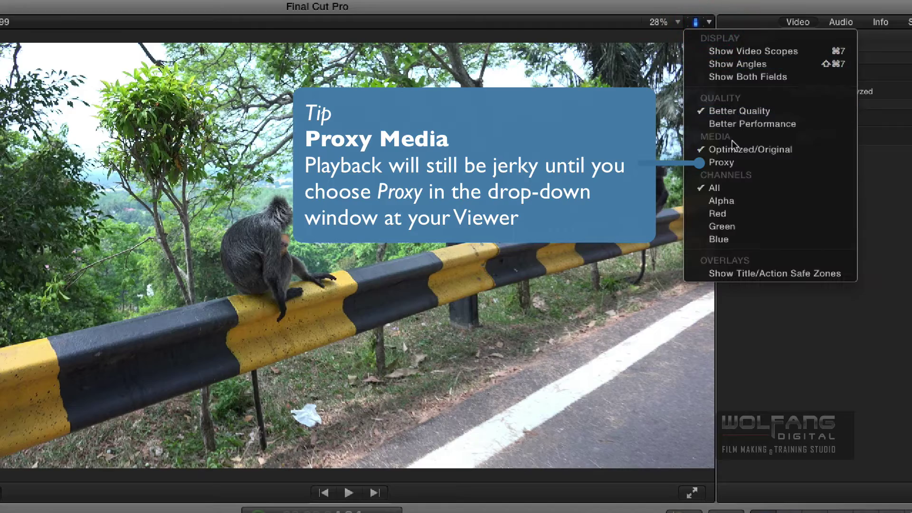
left_click(729, 163)
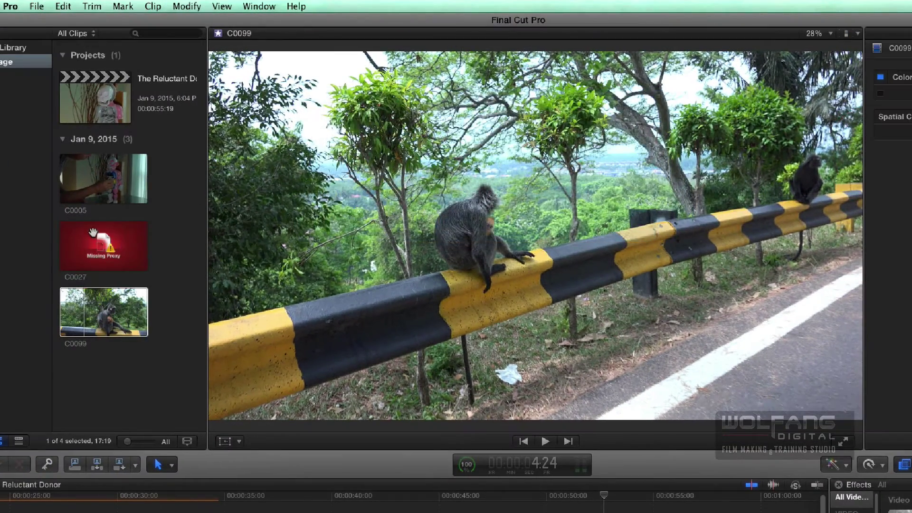
left_click(93, 237)
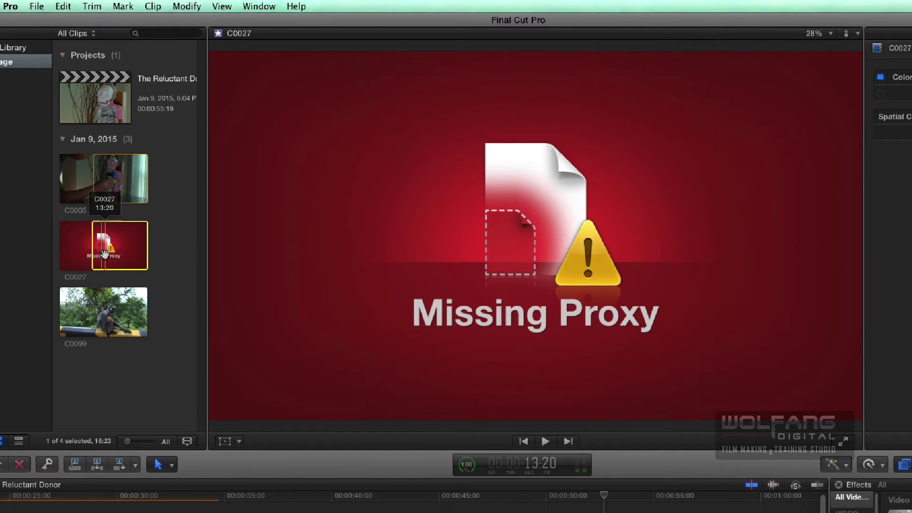
right_click(106, 253)
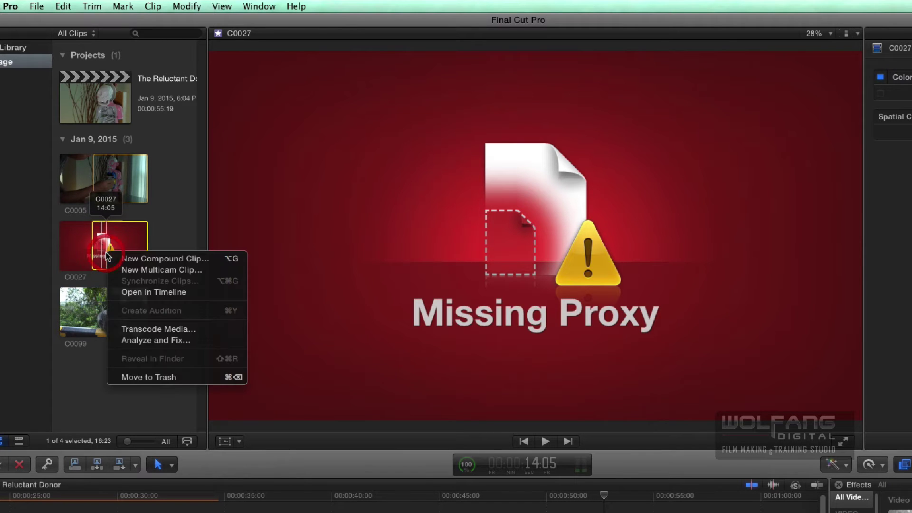
left_click(143, 329)
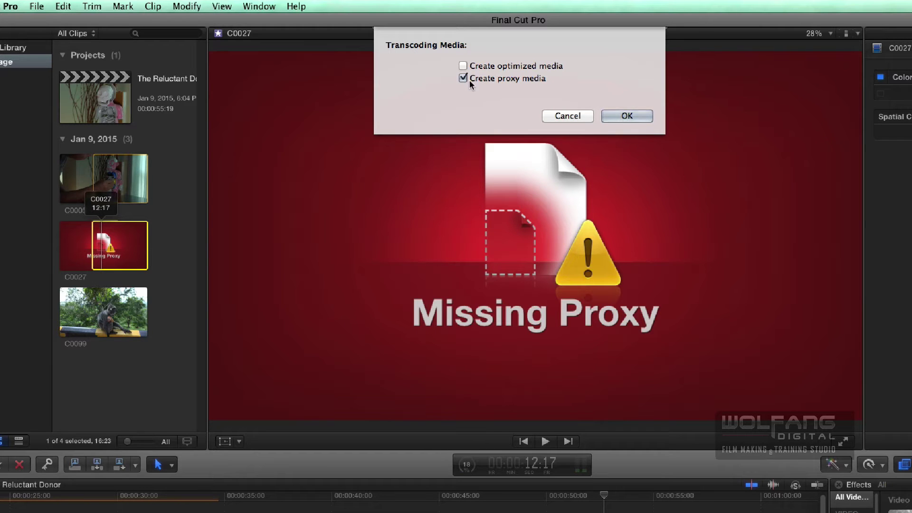
left_click(570, 120)
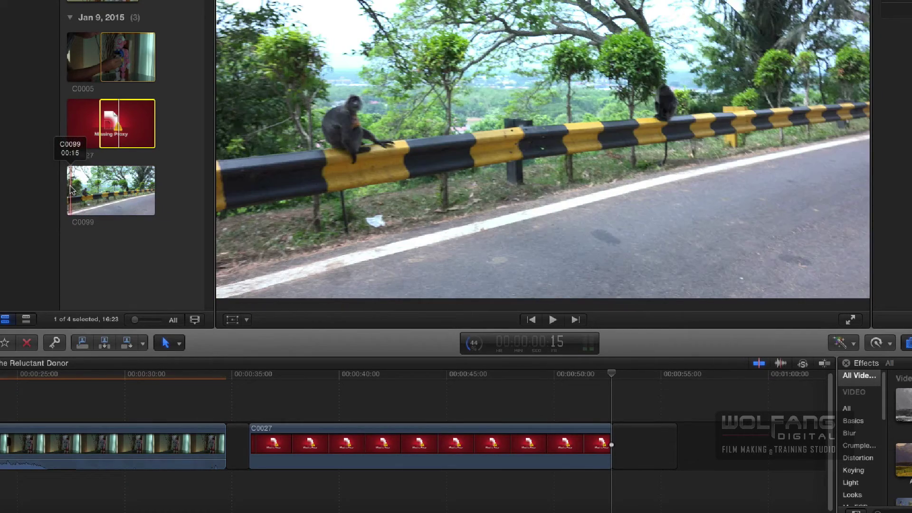
left_click(70, 189)
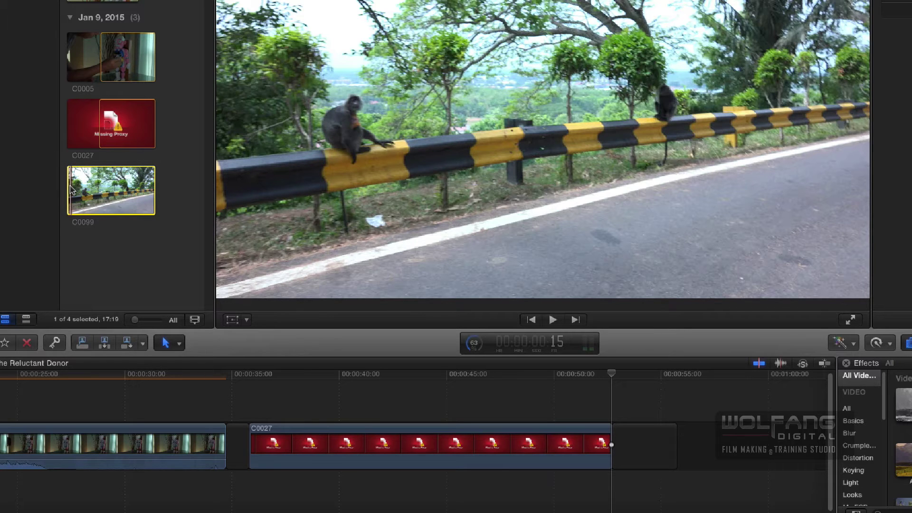
key("space")
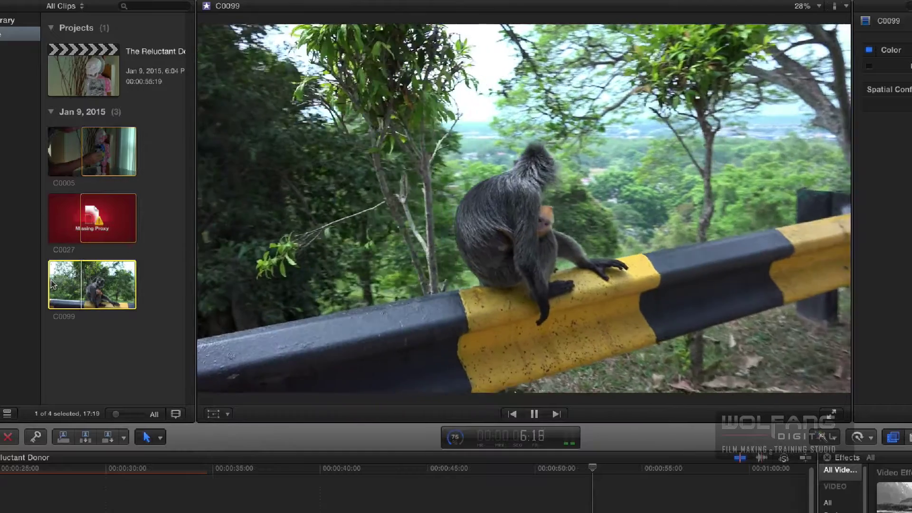
key("space")
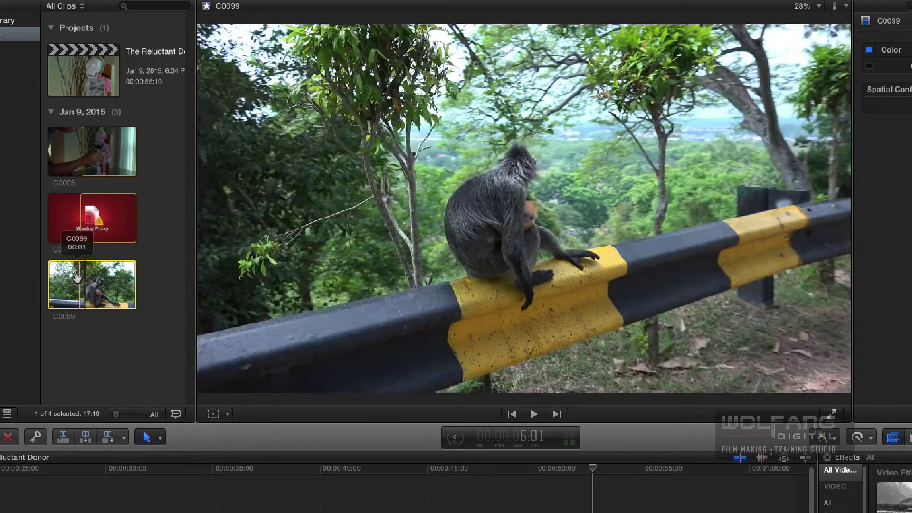
key("space")
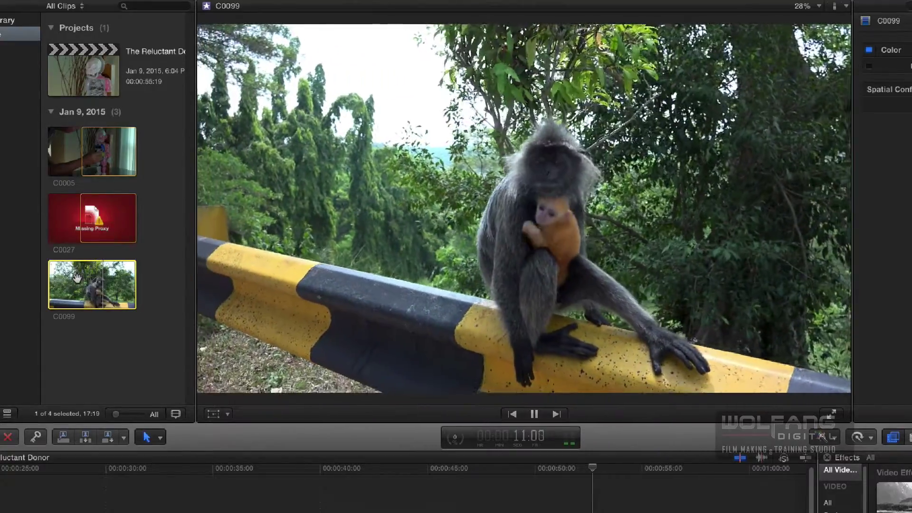
key("space")
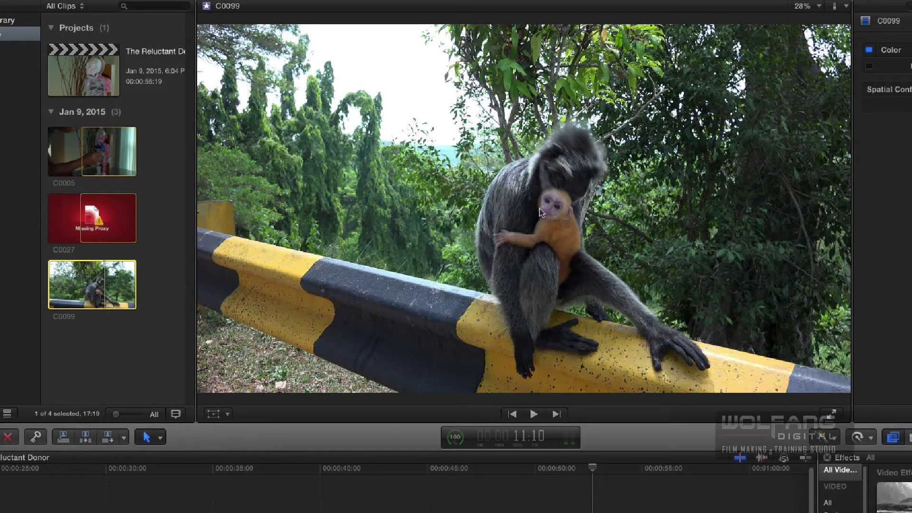
Append monkey clip C0099 to the end of the project and play from it
left_click(533, 236)
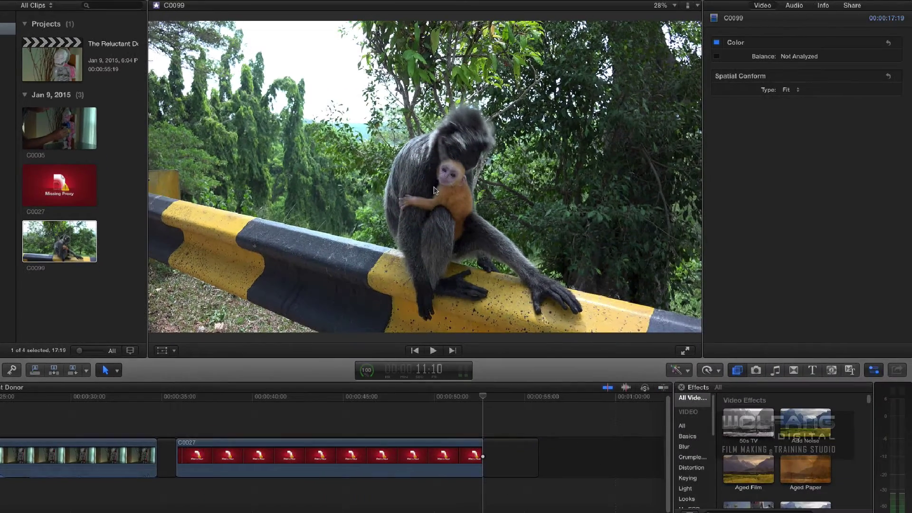
key("e")
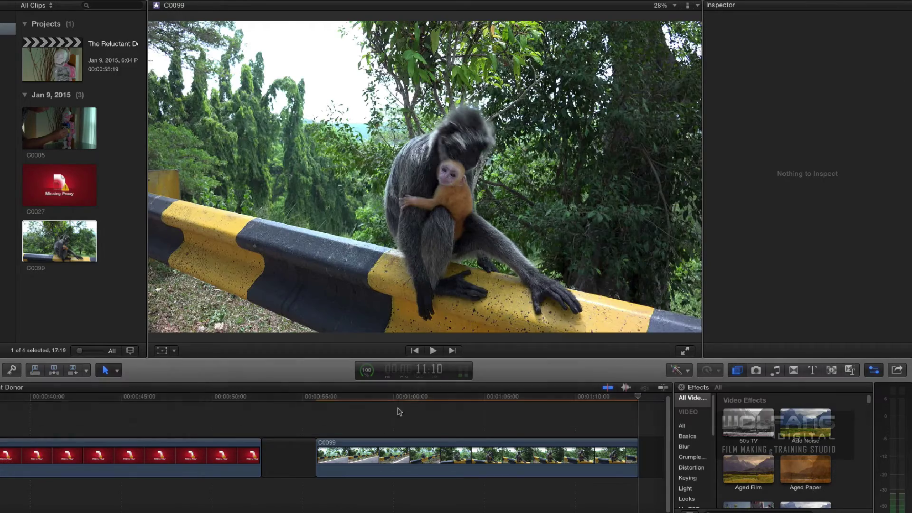
key("space")
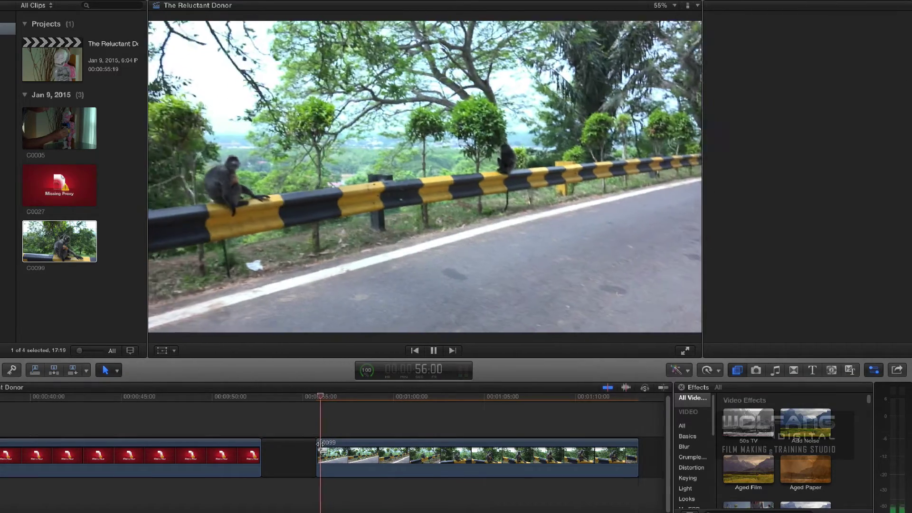
Trim C0099's start to the playhead, leaving a 10:20-long portion, and play it back
left_click(320, 444)
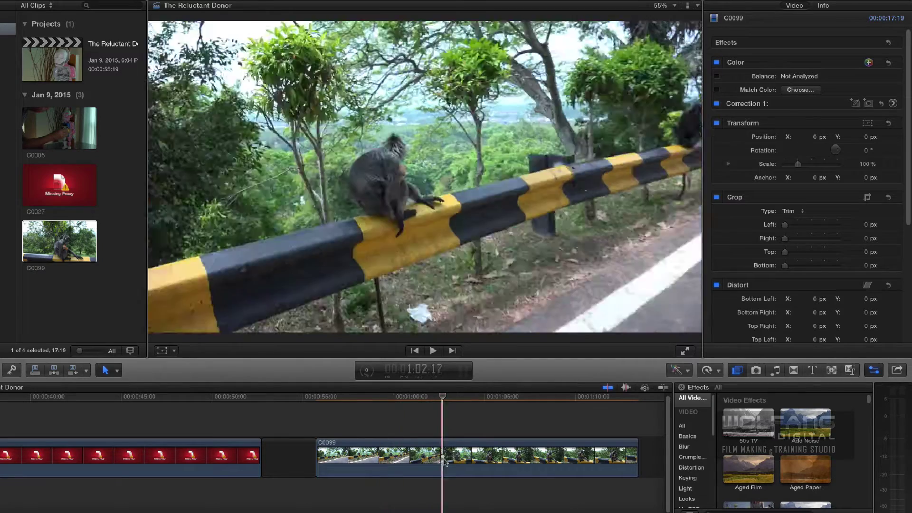
key("space")
left_click(442, 454)
key("alt+bracketleft")
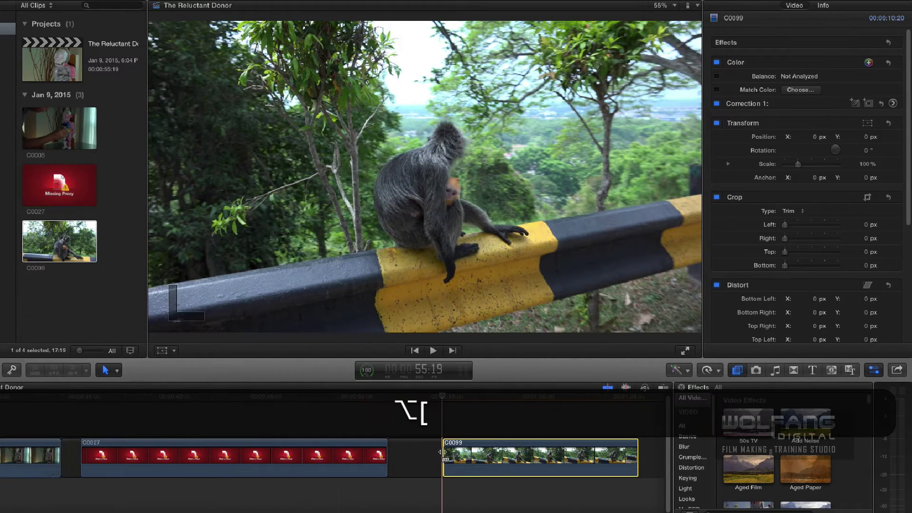
key("space")
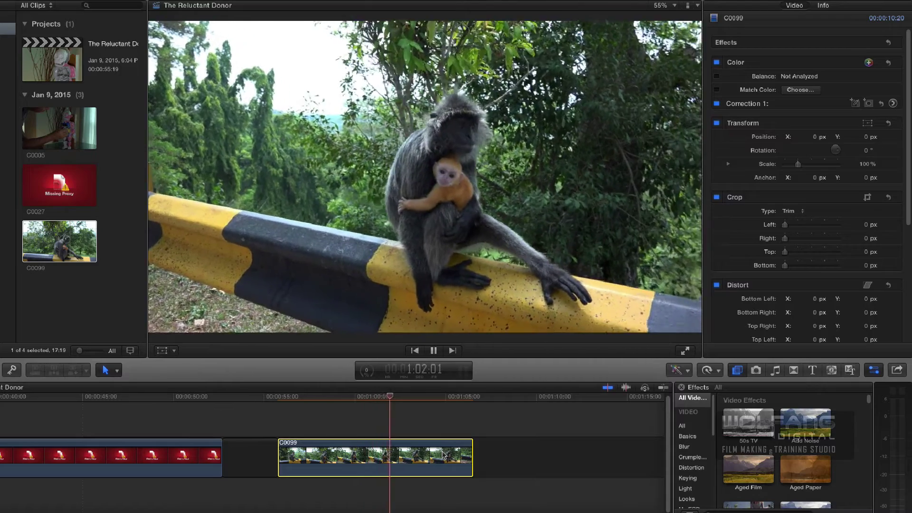
key("space")
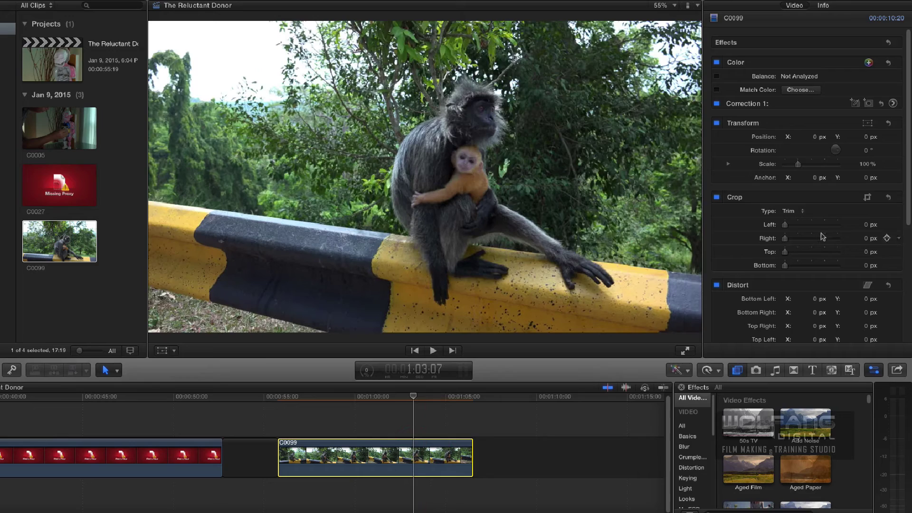
Set C0099's Spatial Conform Type to None so the 4K footage shows at native size
scroll(847, 196, "down", 10)
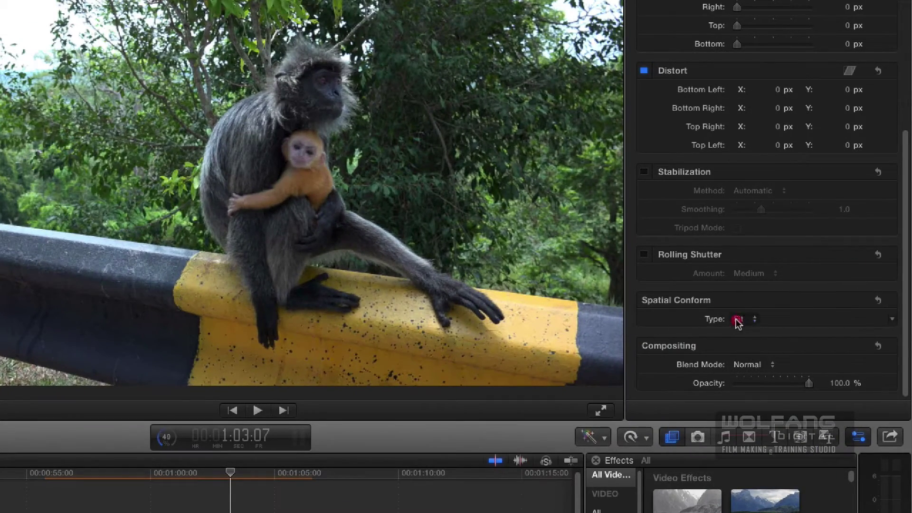
left_click(738, 320)
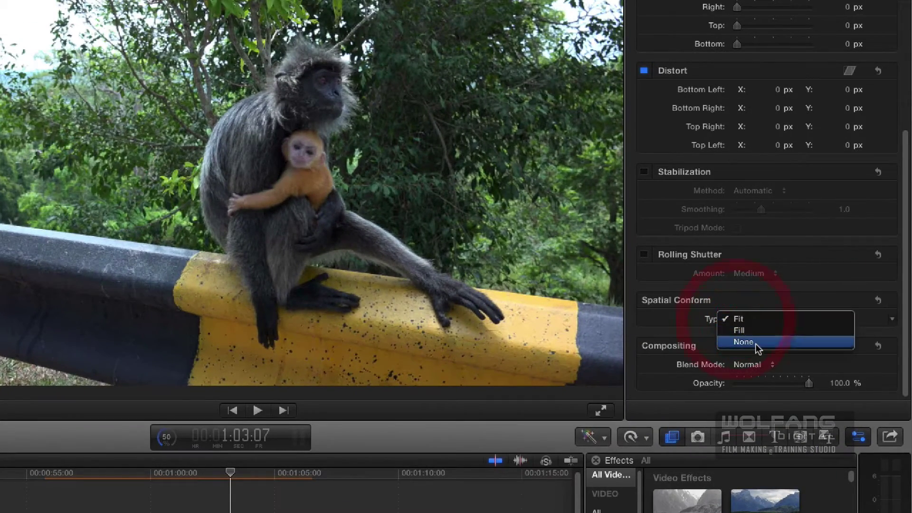
left_click(755, 343)
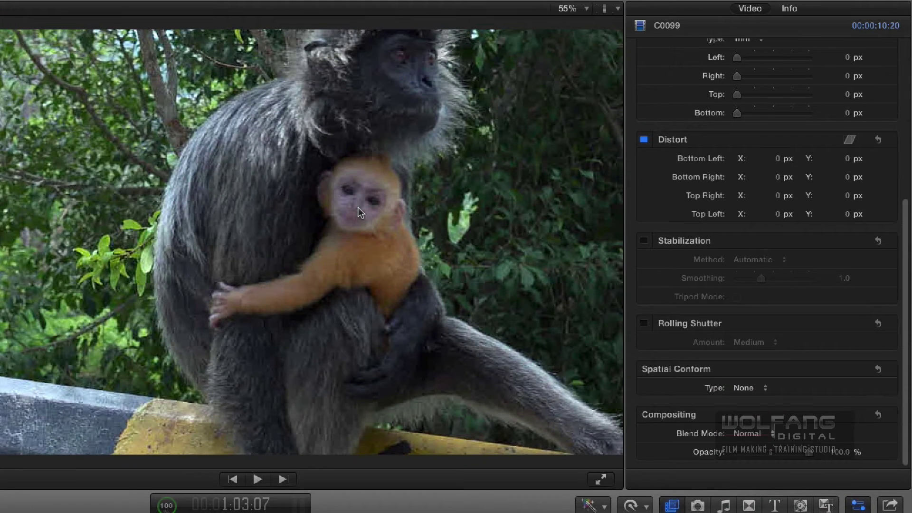
scroll(746, 331, "up", 10)
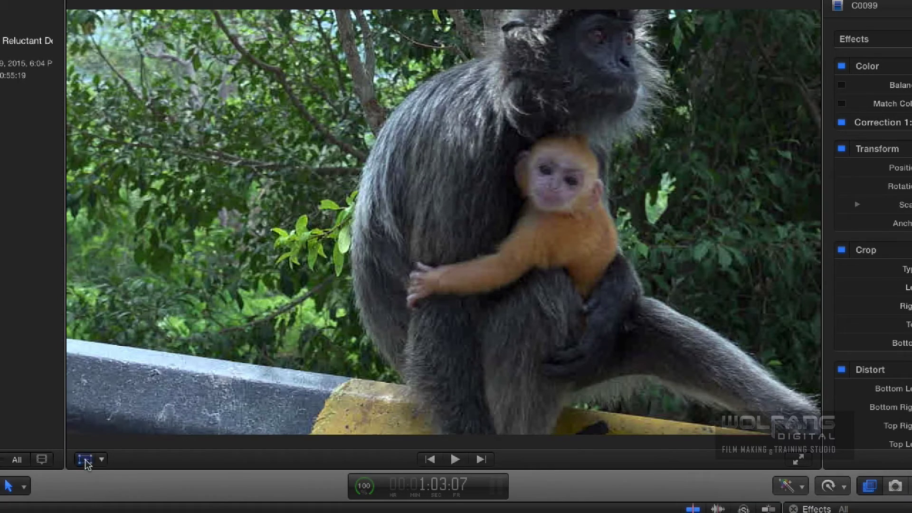
Reposition the clip to X -252 px, Y -67.1 px to frame the mother and baby monkeys
left_click(87, 461)
left_click_drag(576, 264, 506, 264)
key("super+z")
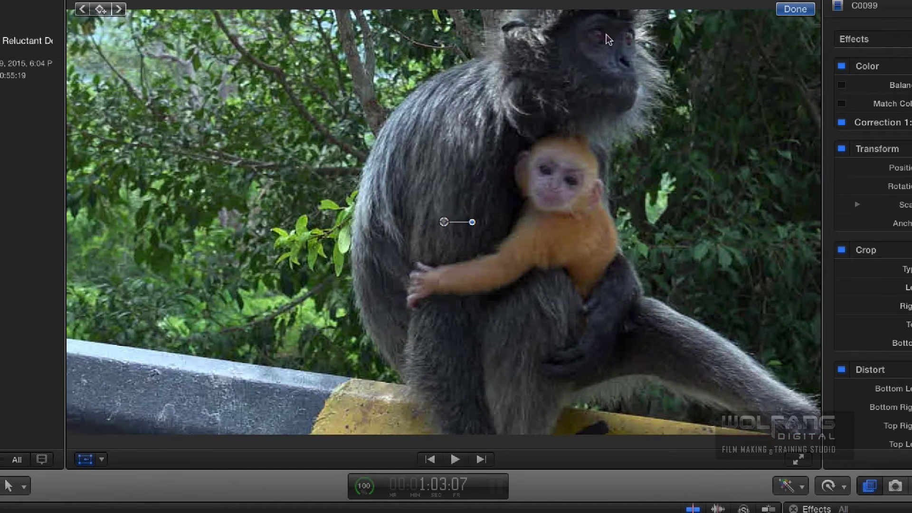
left_click_drag(666, 82, 564, 110)
left_click(794, 9)
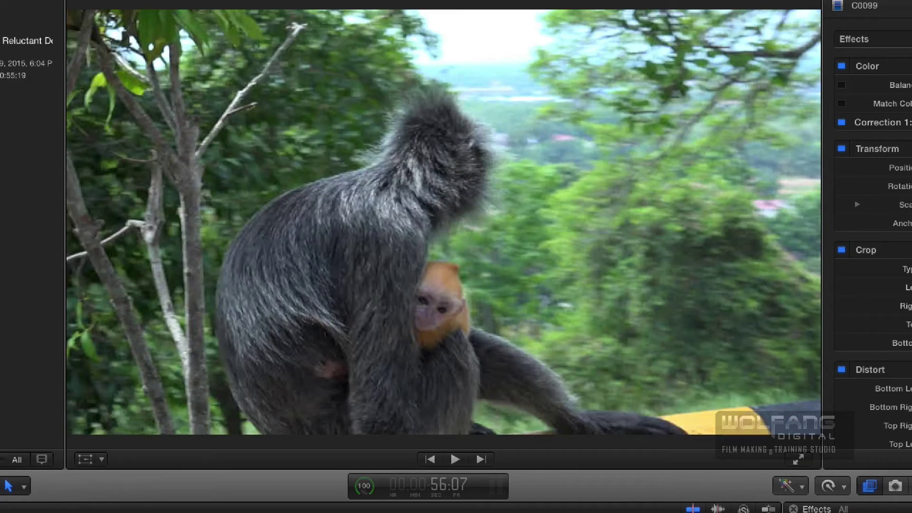
Play the reframed clip back from an earlier point in the timeline
left_click(240, 498)
key("space")
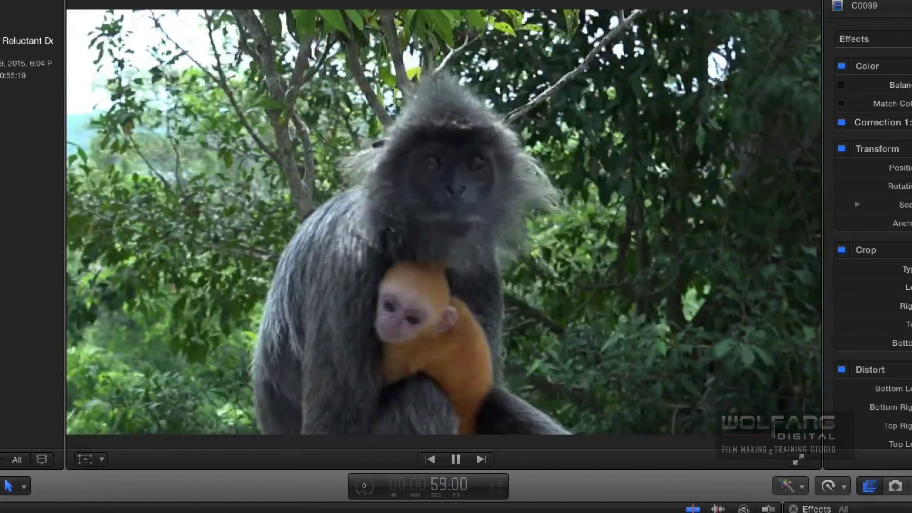
key("space")
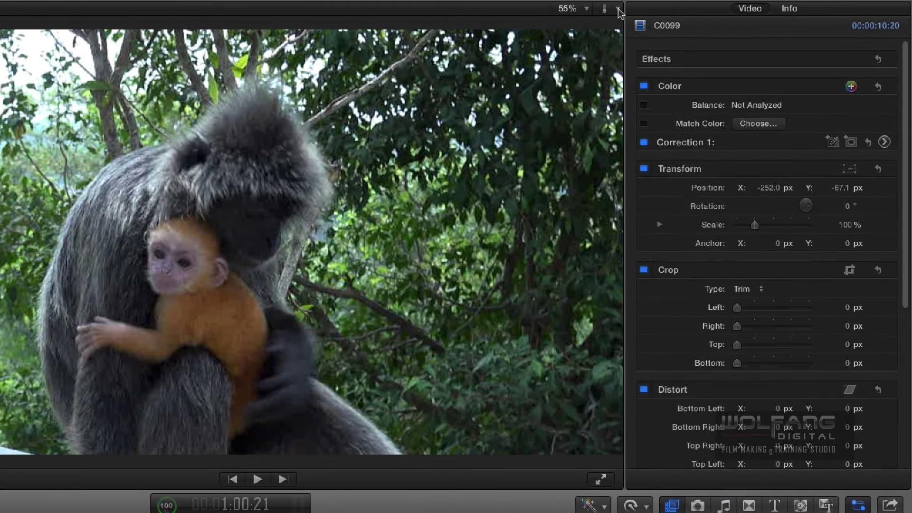
Set the viewer's media to Optimized/Original, after briefly switching back to Proxy
left_click(617, 1)
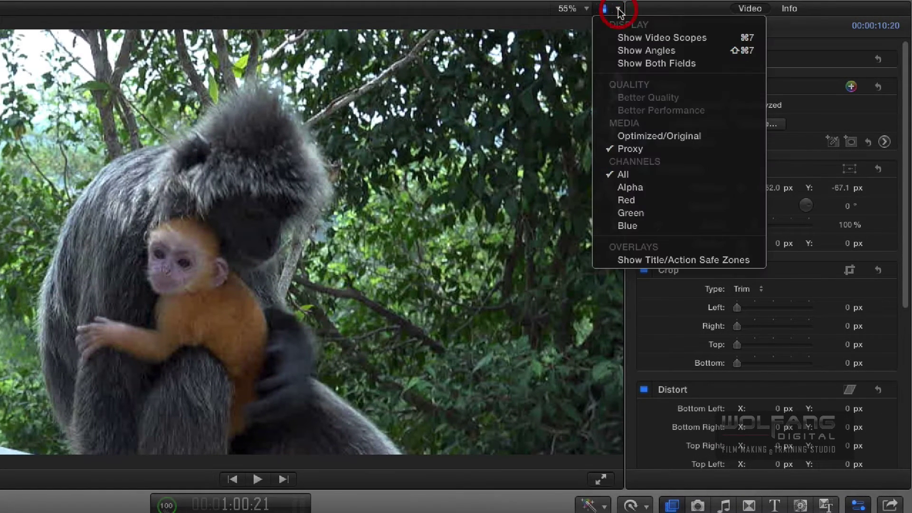
left_click(632, 138)
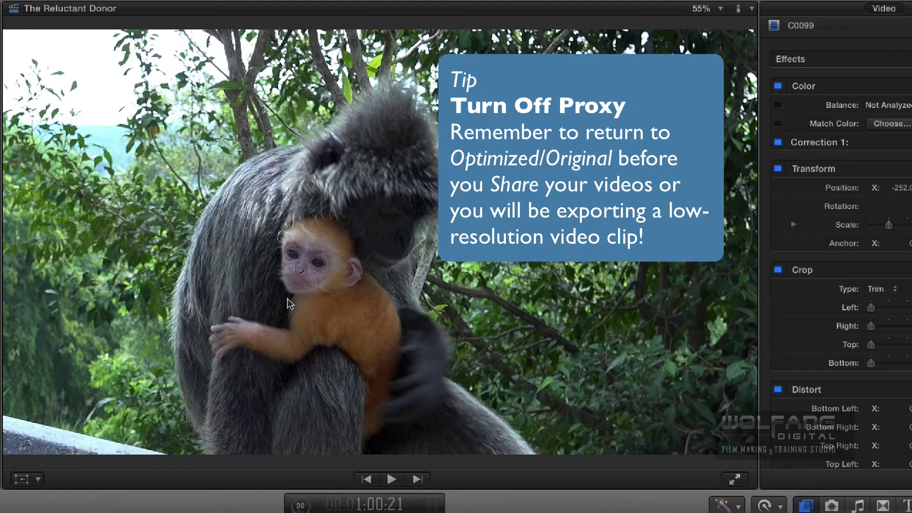
left_click(751, 9)
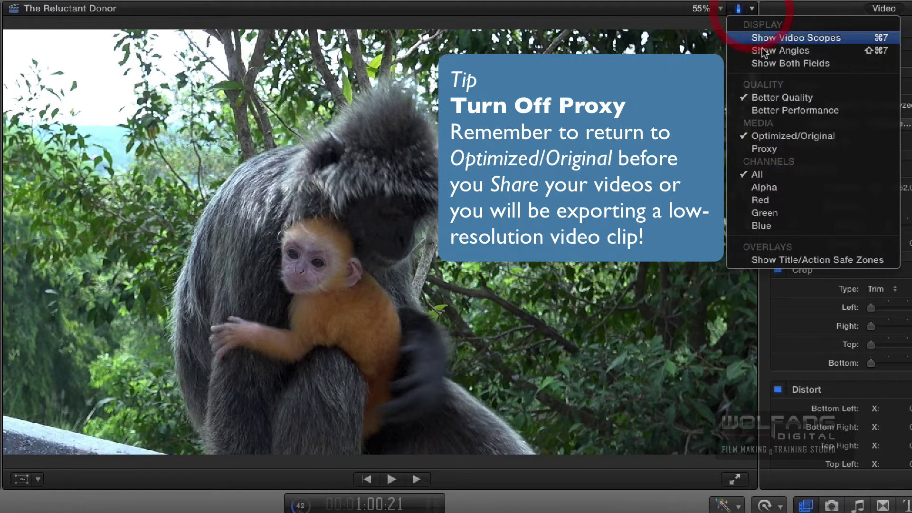
left_click(762, 144)
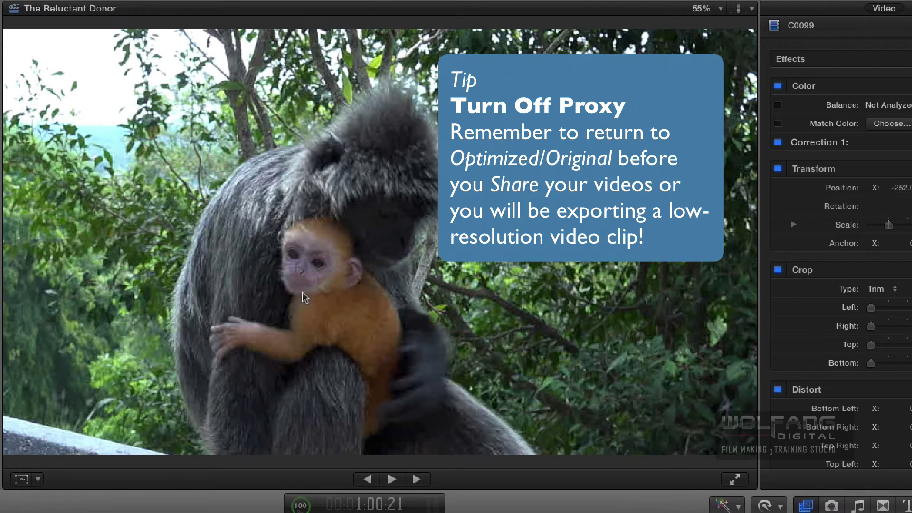
left_click(751, 8)
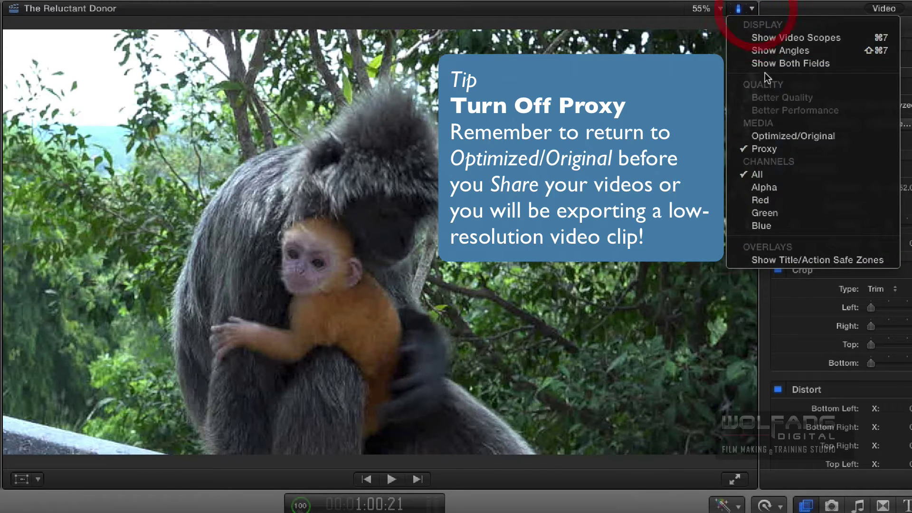
left_click(774, 137)
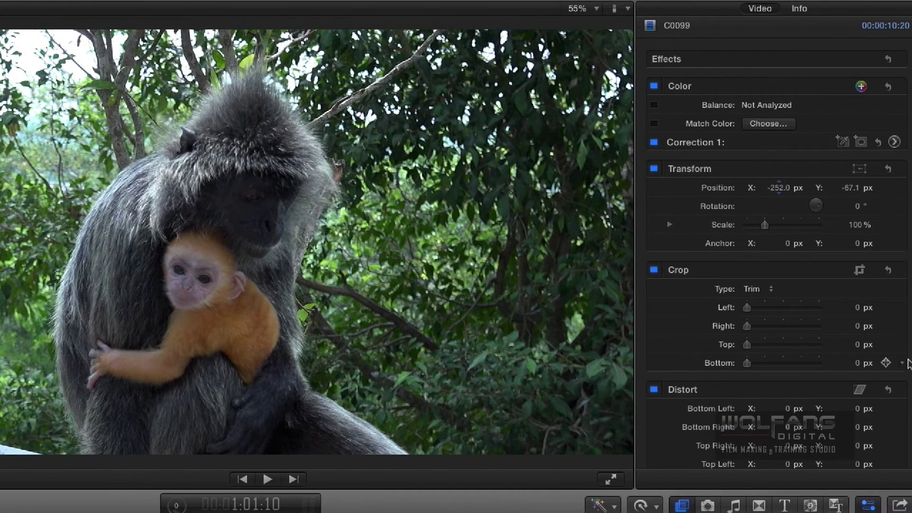
Set Correction 1 exposure to Highlights -5%, Midtones 8% and Shadows -1%
left_click(894, 141)
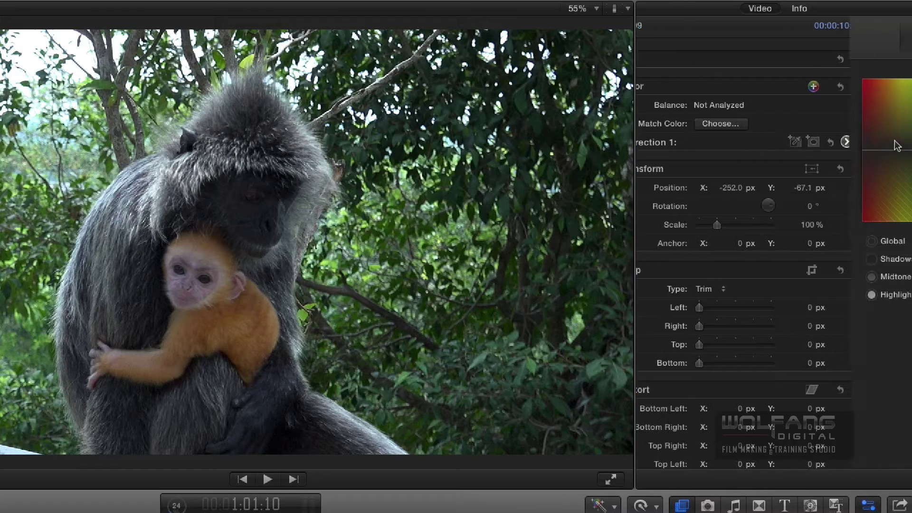
left_click(839, 31)
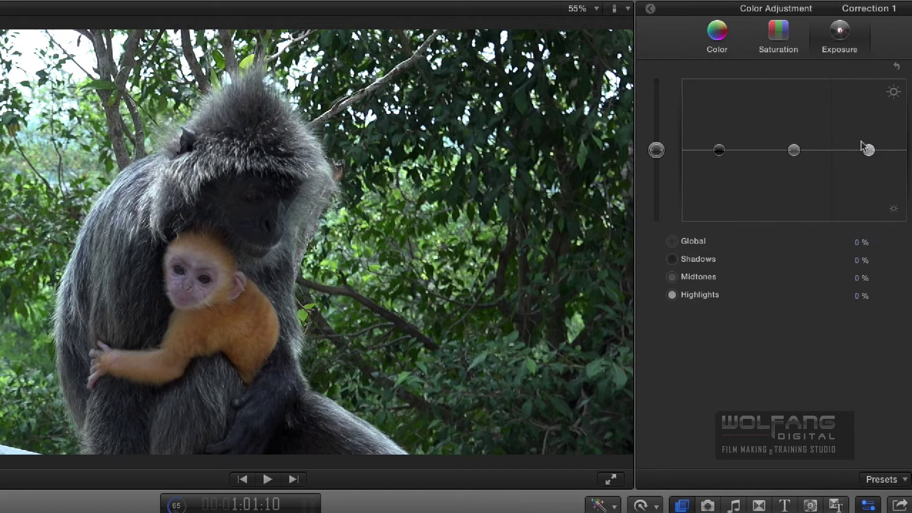
left_click(868, 151)
left_click_drag(869, 152, 859, 158)
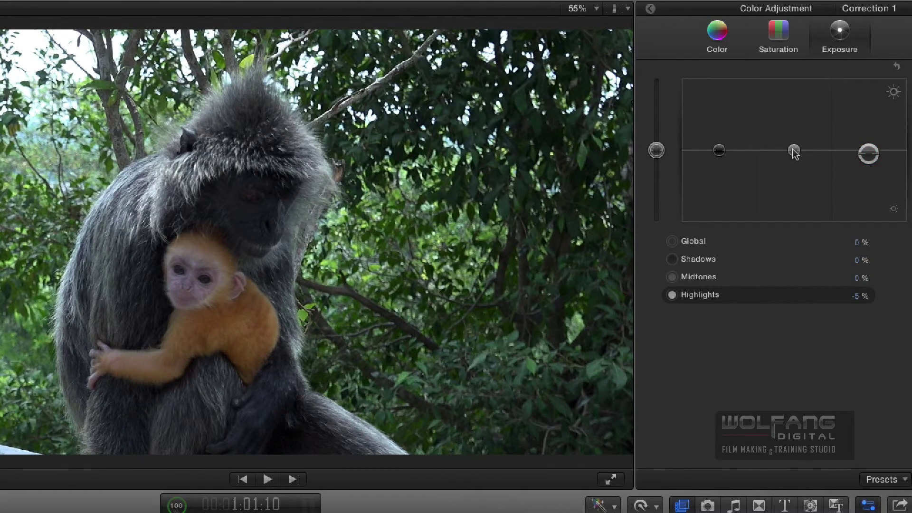
mouse_move(794, 152)
left_mouse_down()
mouse_move(795, 143)
mouse_move(790, 148)
left_mouse_up()
left_click_drag(721, 153, 721, 150)
Raise saturation in the highlights, midtones and shadows on the Color Board
left_click(780, 37)
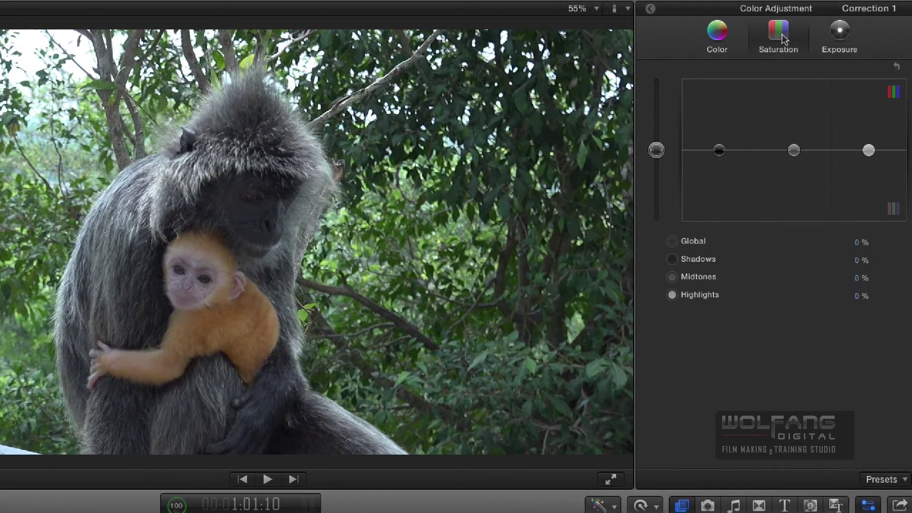
left_click_drag(869, 151, 869, 129)
left_click_drag(794, 150, 795, 138)
left_click_drag(719, 150, 718, 141)
Tint Highlights to 214° at 10%, Midtones to 40° at 8%, and Shadows to 183° at -3%
left_click(730, 42)
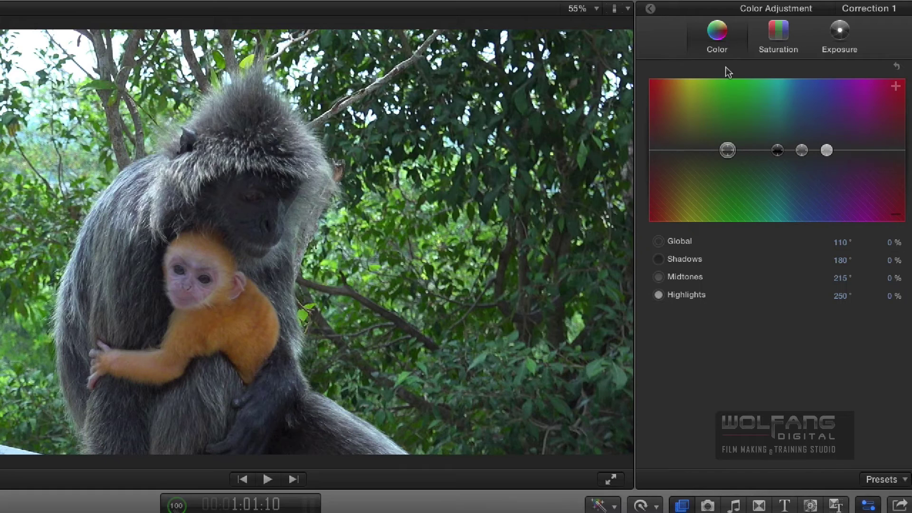
left_click(826, 150)
left_click_drag(824, 151, 798, 151)
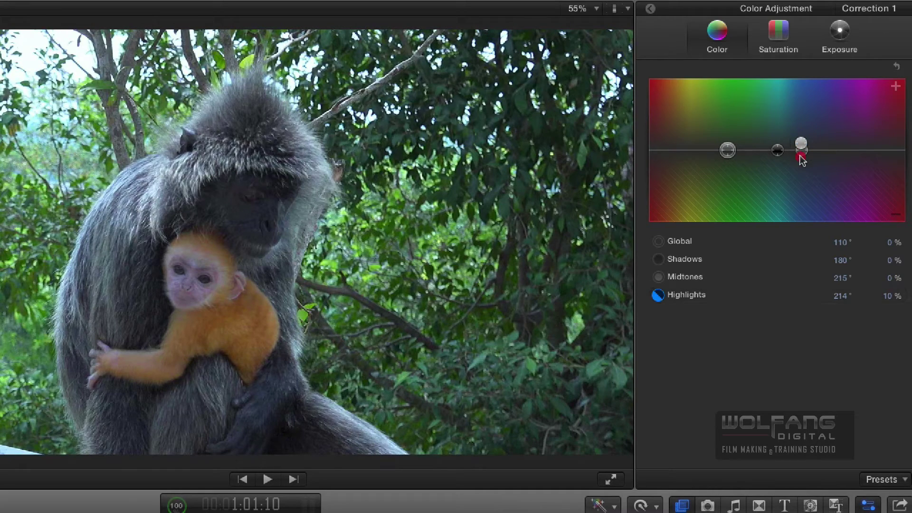
left_click_drag(770, 157, 678, 147)
left_click(778, 151)
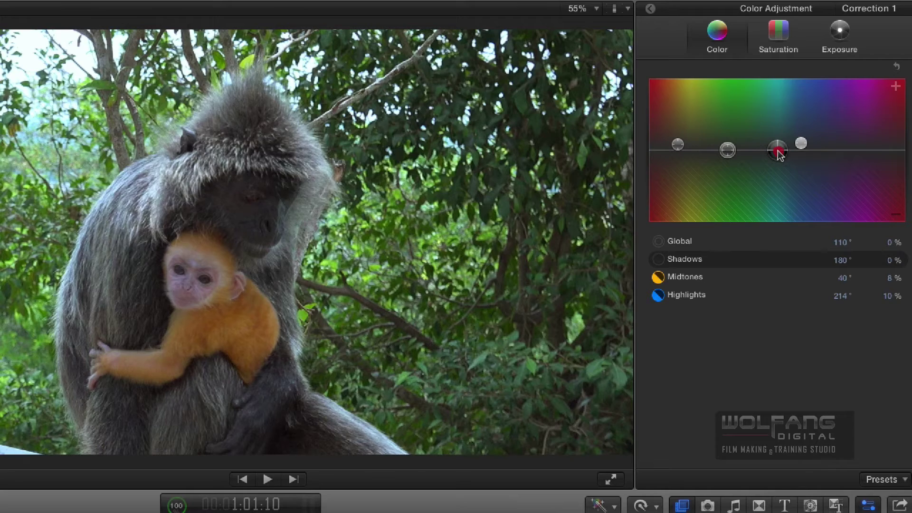
left_click_drag(777, 151, 780, 152)
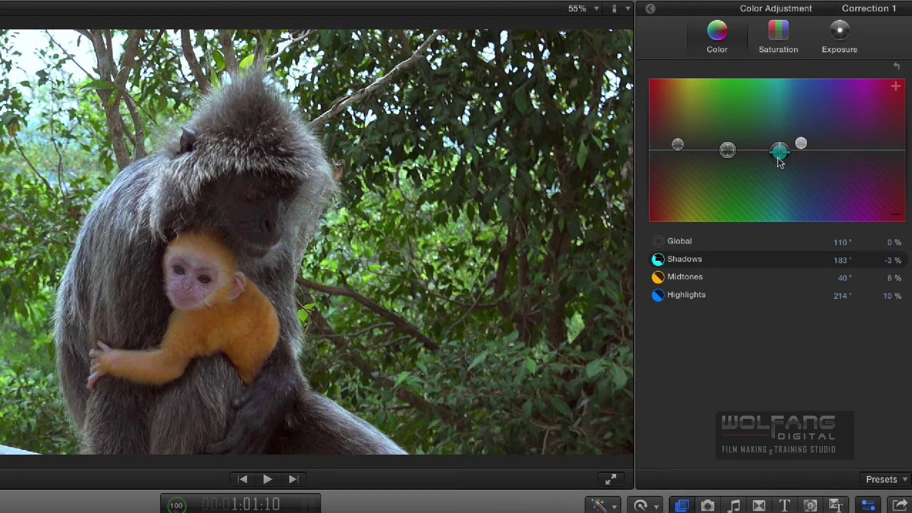
Back in the Video inspector, toggle the Correction 1 color effect off and on to compare
left_click(650, 9)
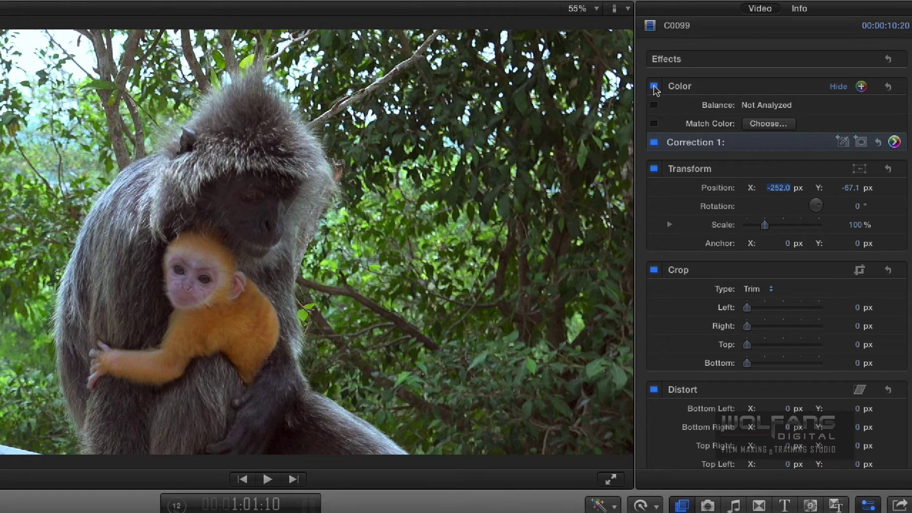
left_click(654, 87)
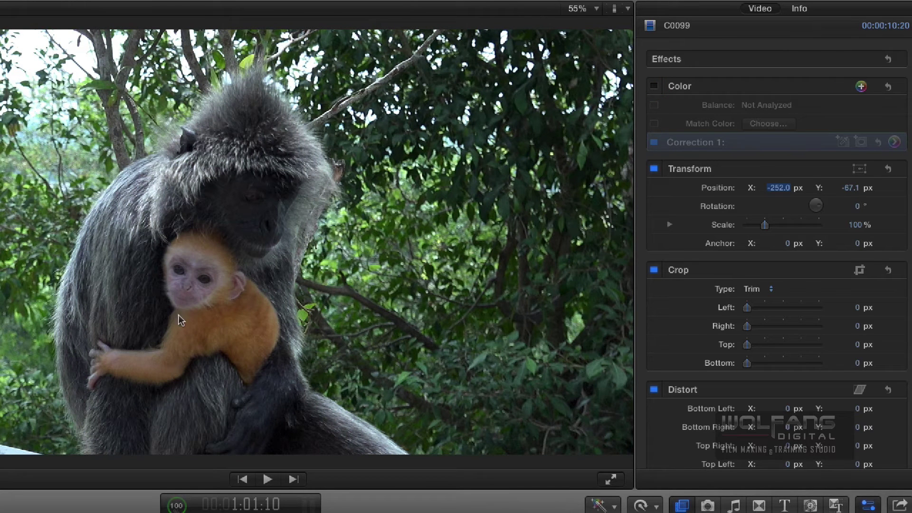
left_click(654, 86)
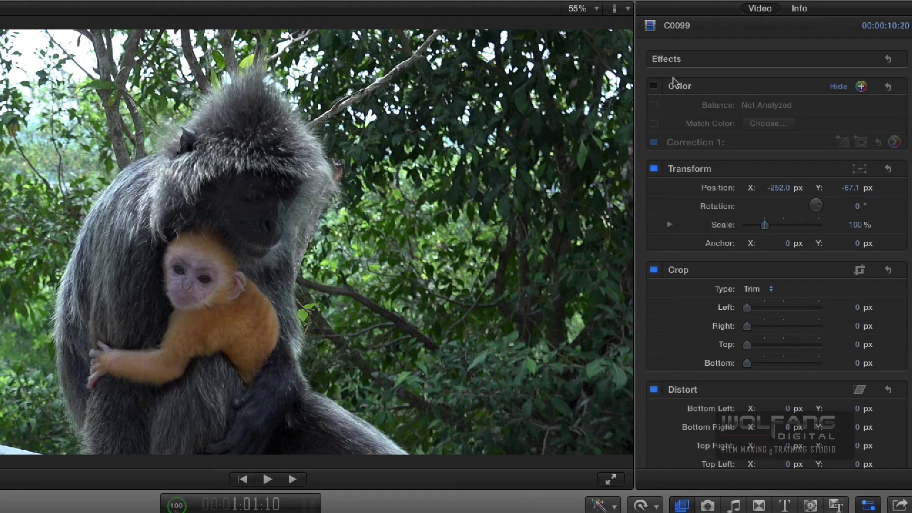
left_click(654, 87)
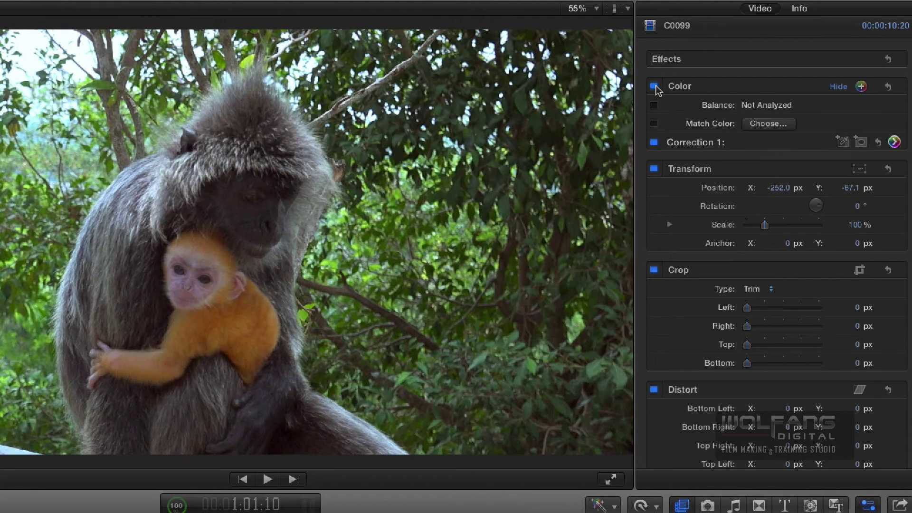